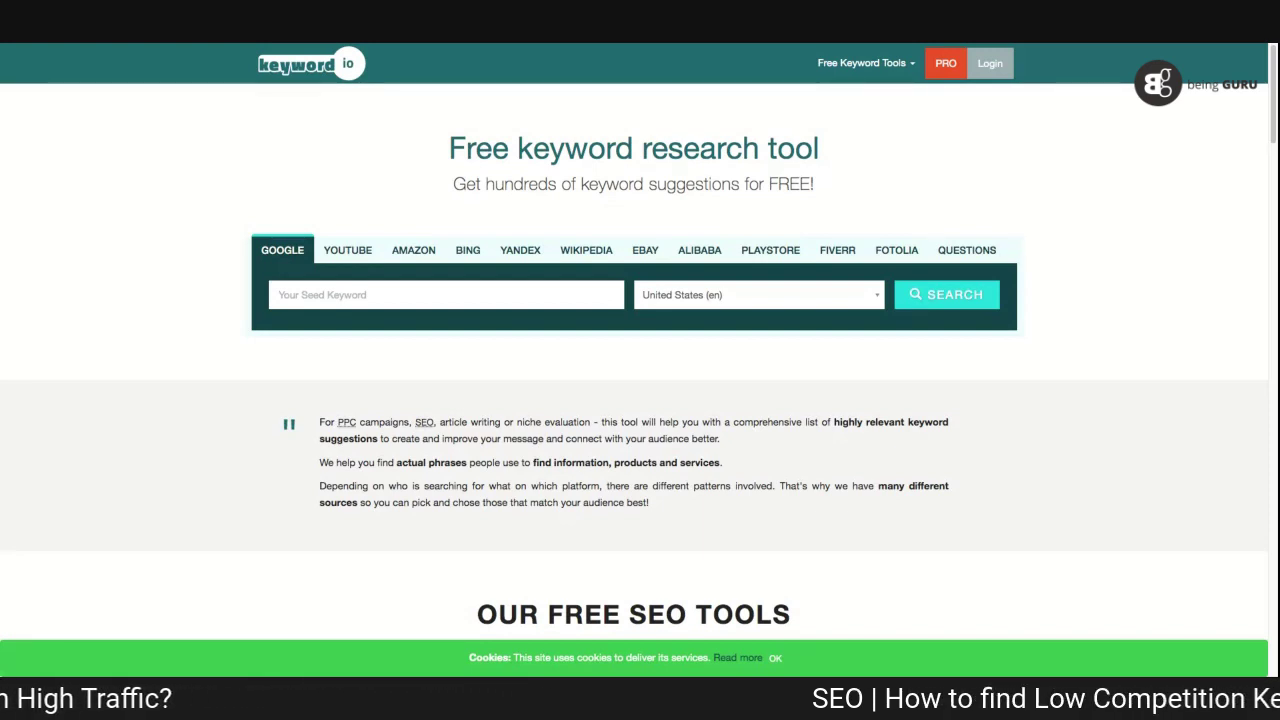
# Search Google keyword suggestions for "social media marketing" with the country set to United States (en)
pyautogui.click(279, 295)
pyautogui.write('soci')
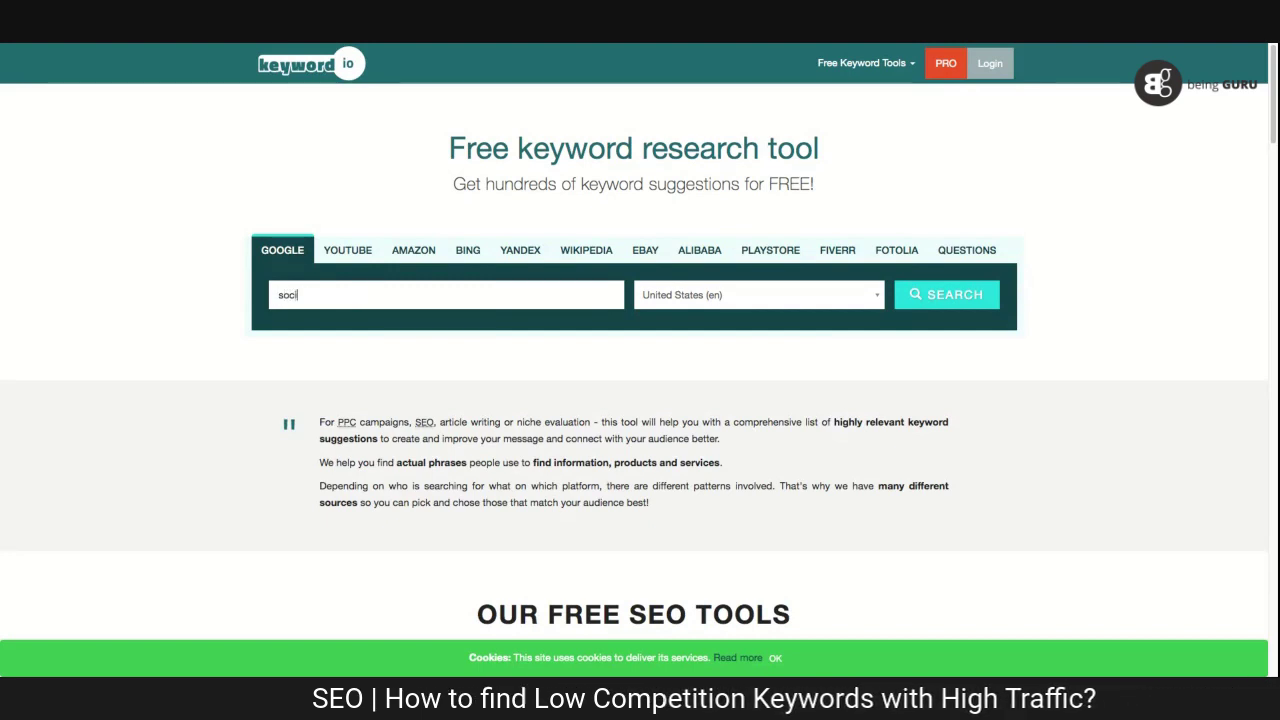
pyautogui.write('al media marketing')
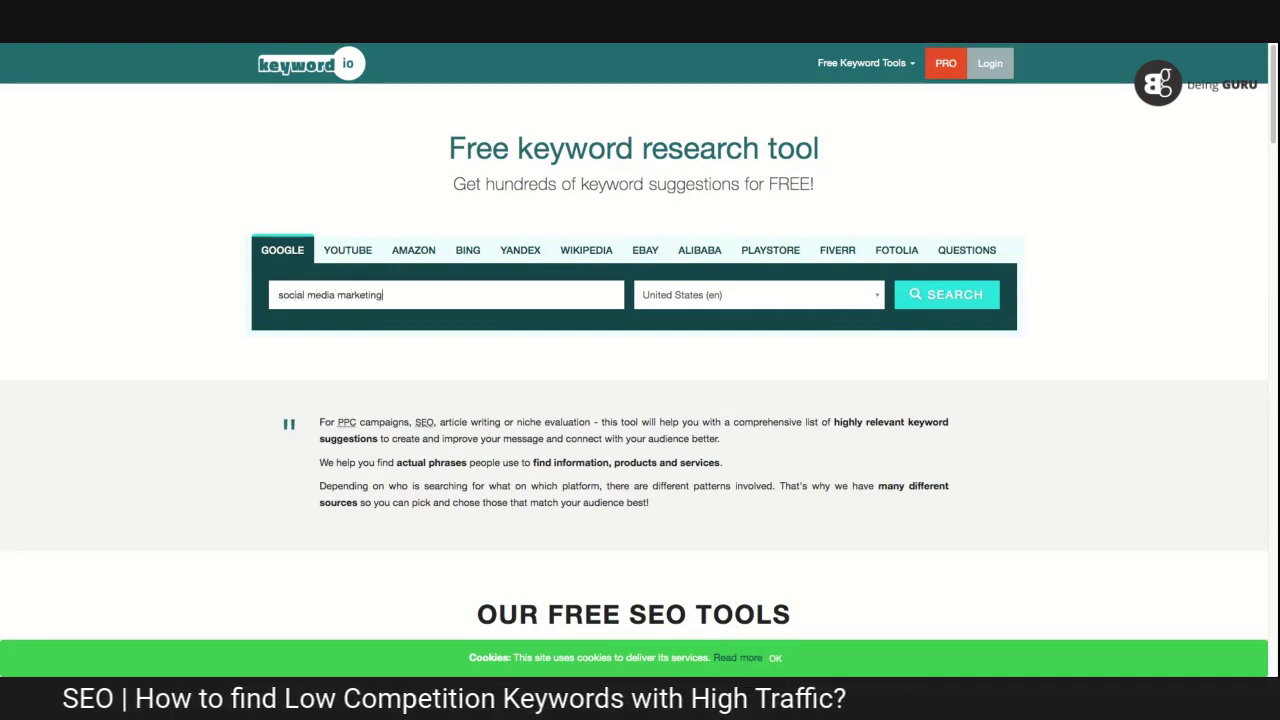
pyautogui.click(768, 300)
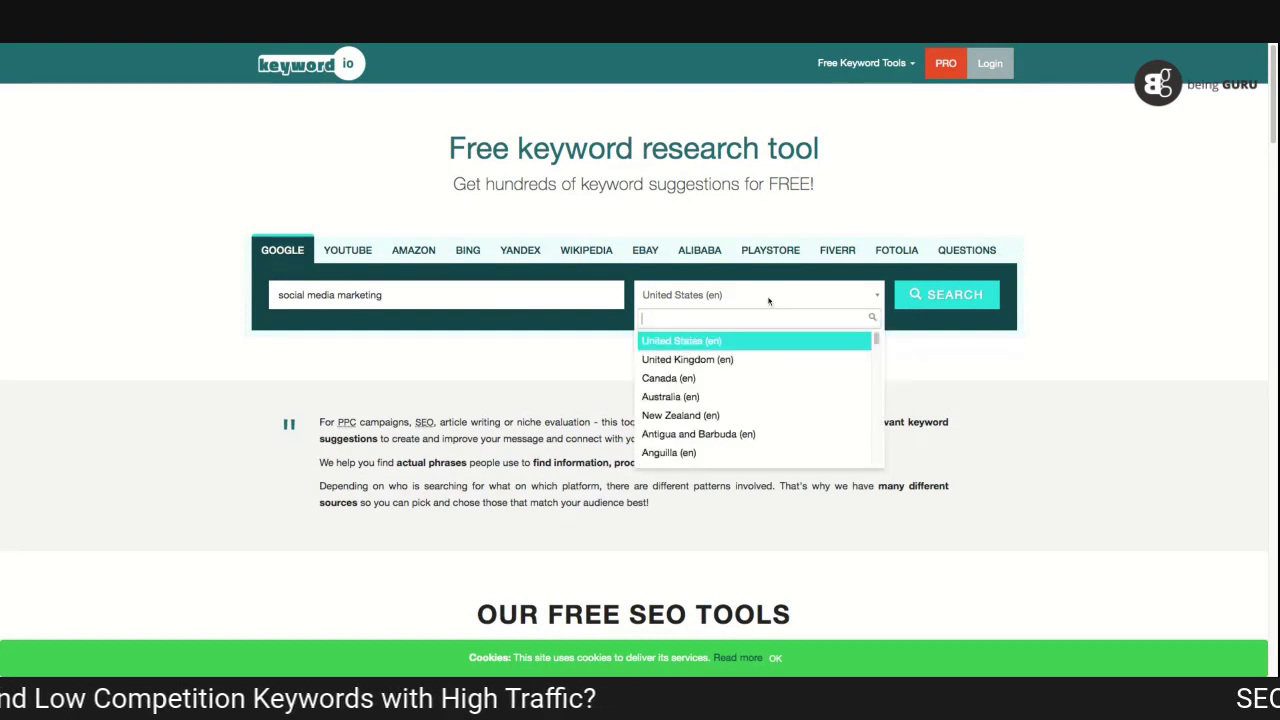
pyautogui.click(768, 300)
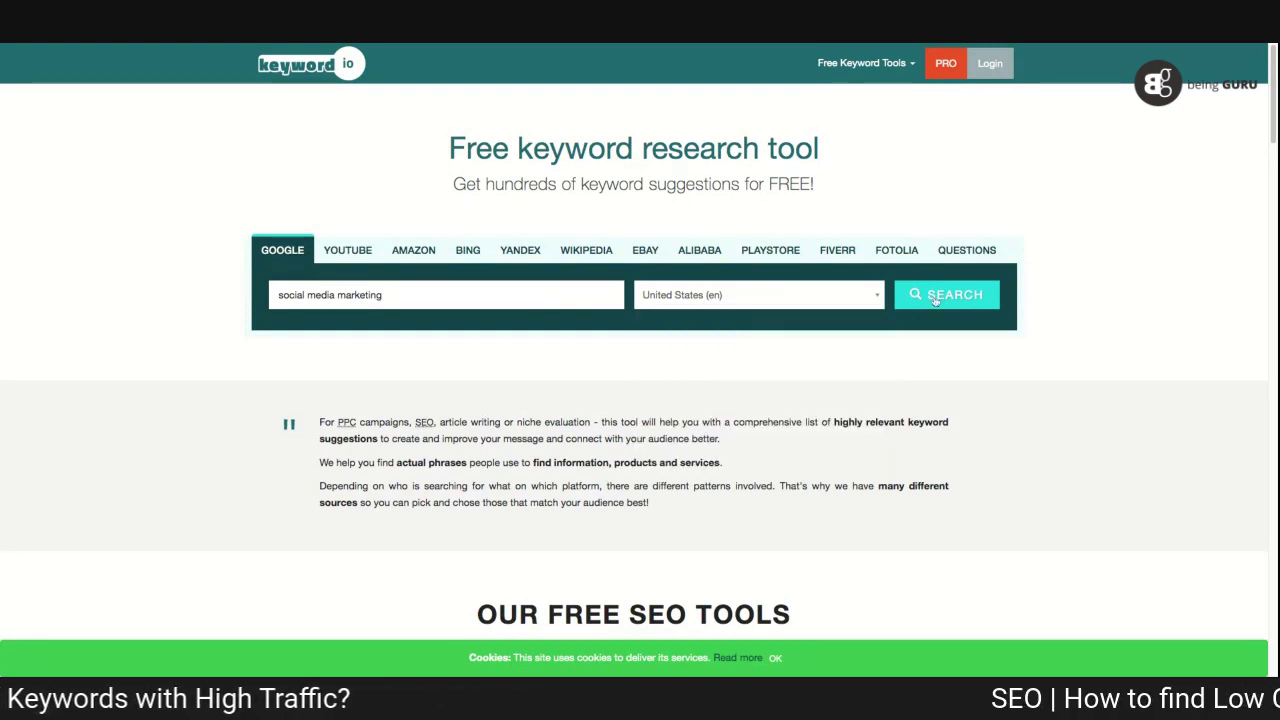
pyautogui.click(955, 296)
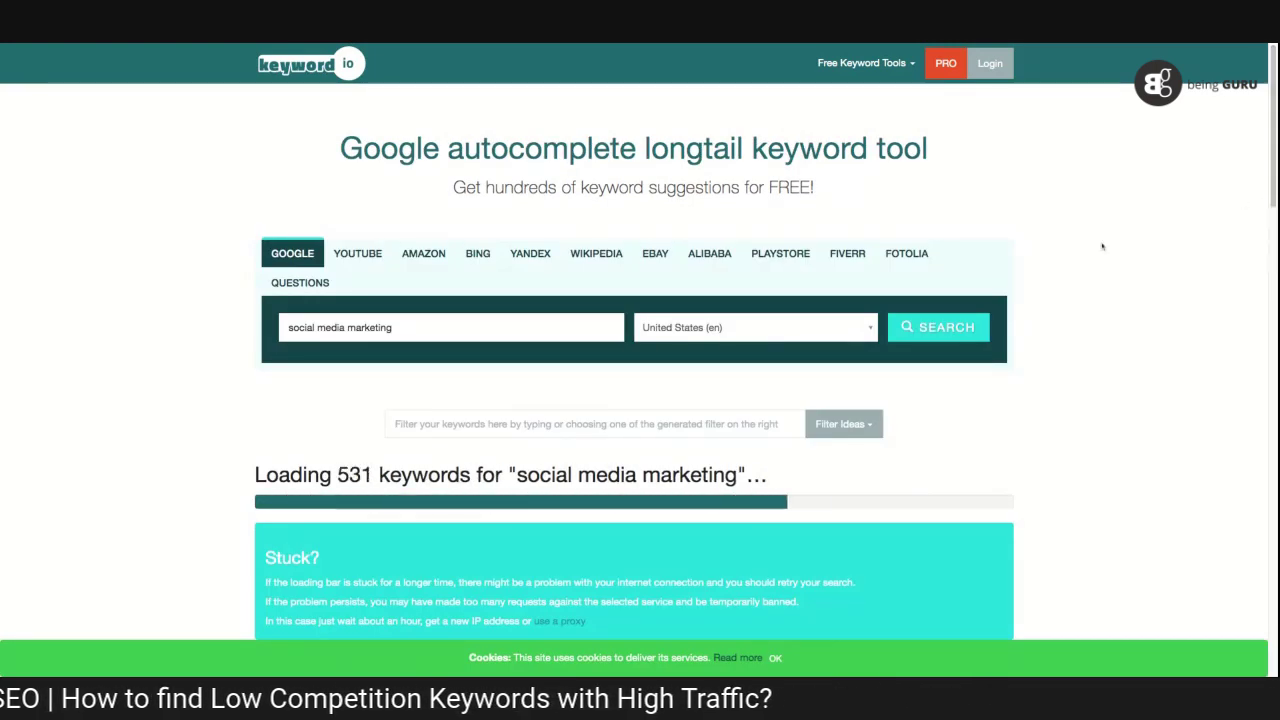
# Decline the free account offer and continue to the keyword results without signing in
pyautogui.scroll(-3, 1273, 153)
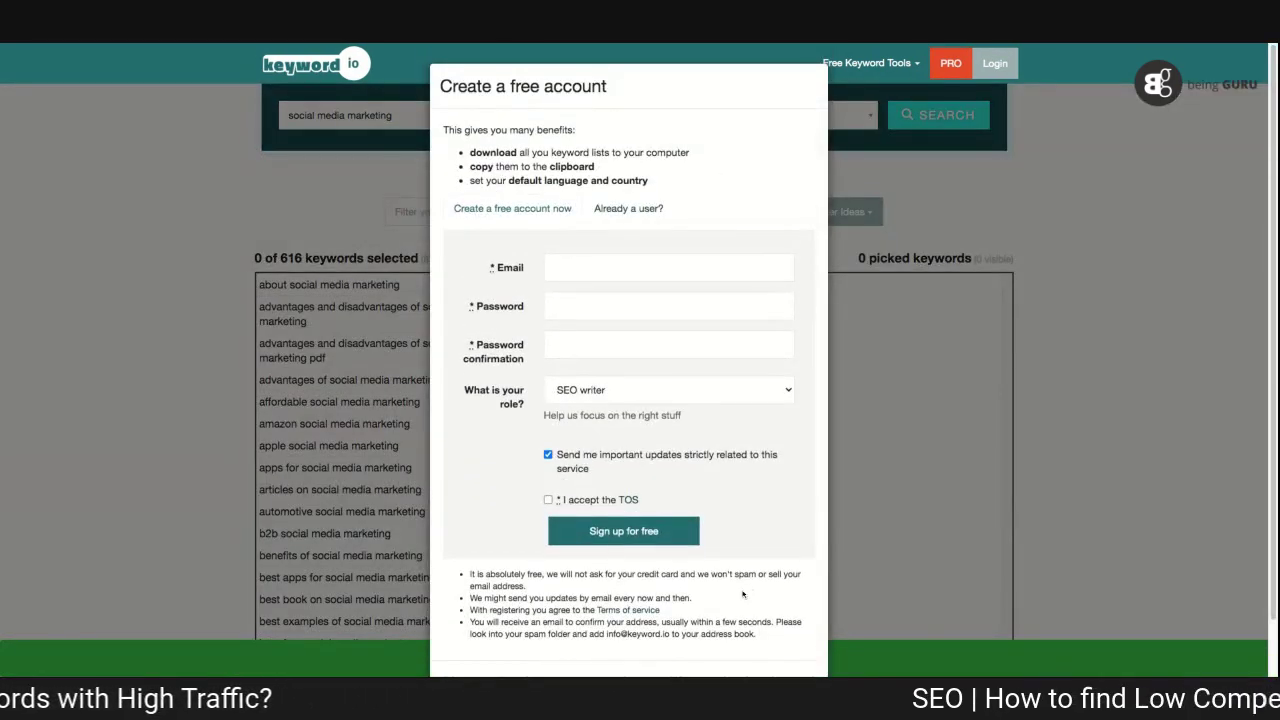
pyautogui.scroll(-1, 1057, 460)
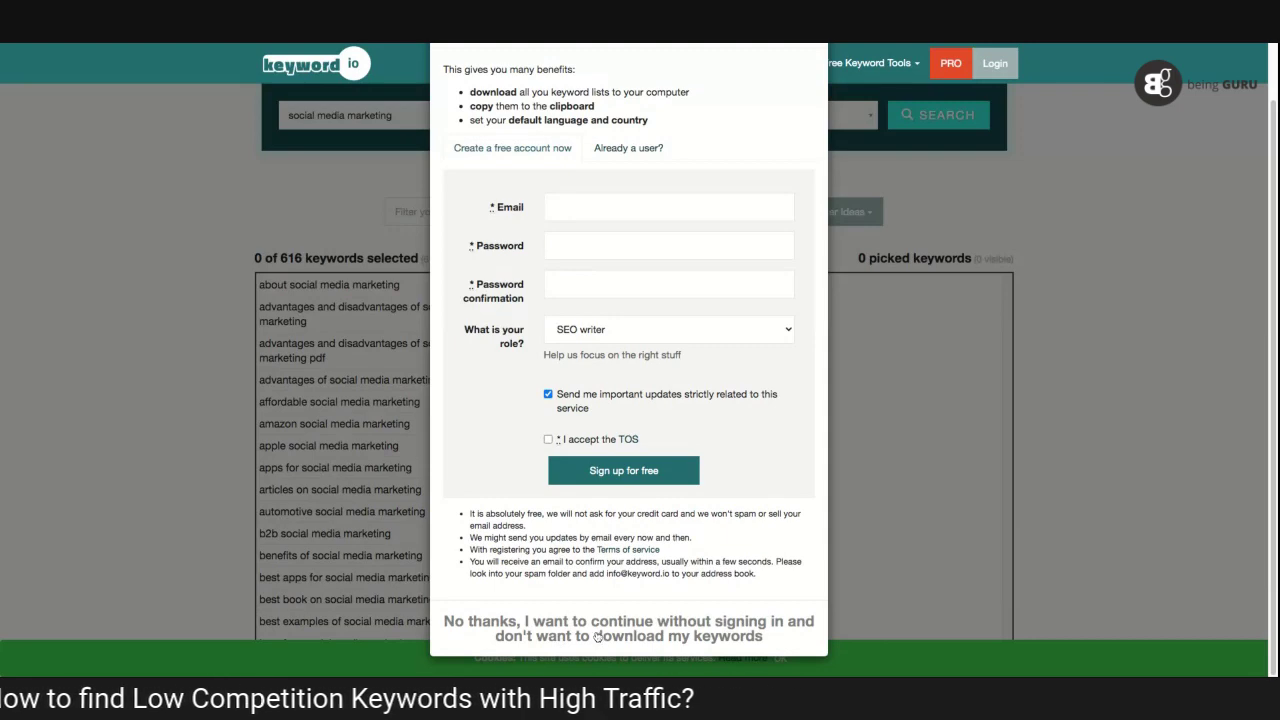
pyautogui.click(597, 636)
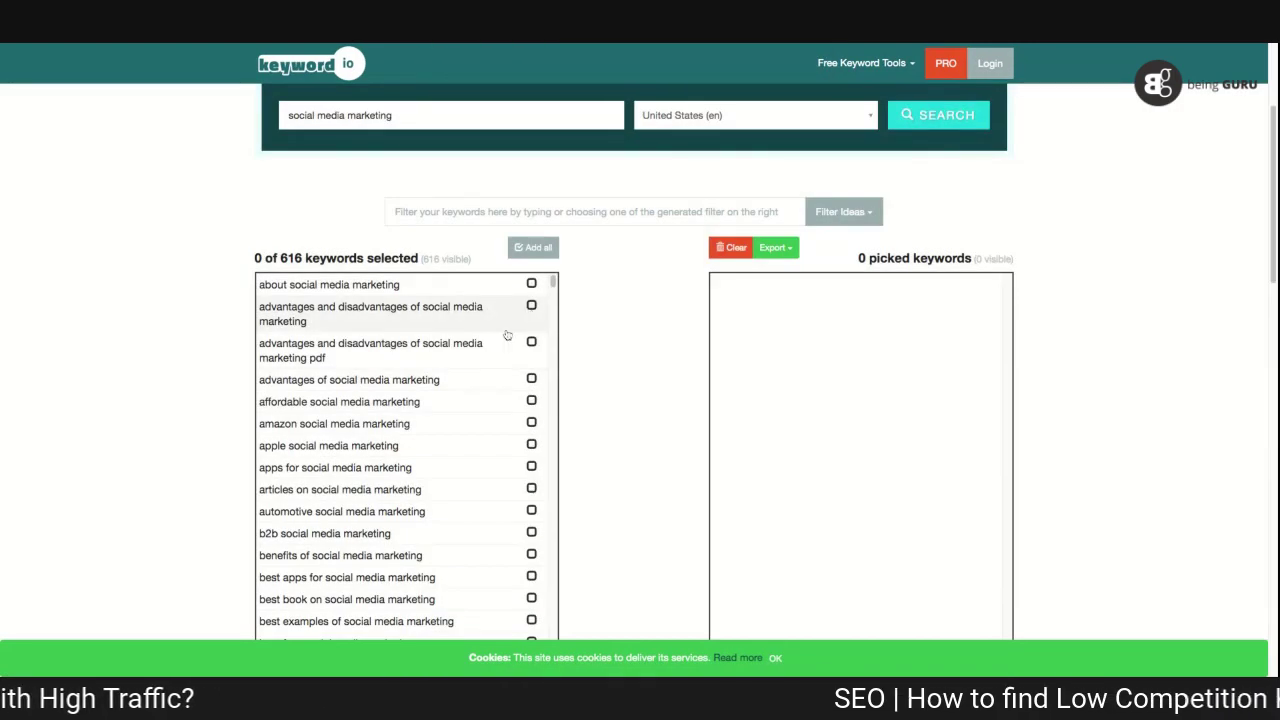
# Pick the first eight suggested keywords, from "about social media marketing" through "apps for social media marketing"
pyautogui.click(531, 379)
pyautogui.click(531, 341)
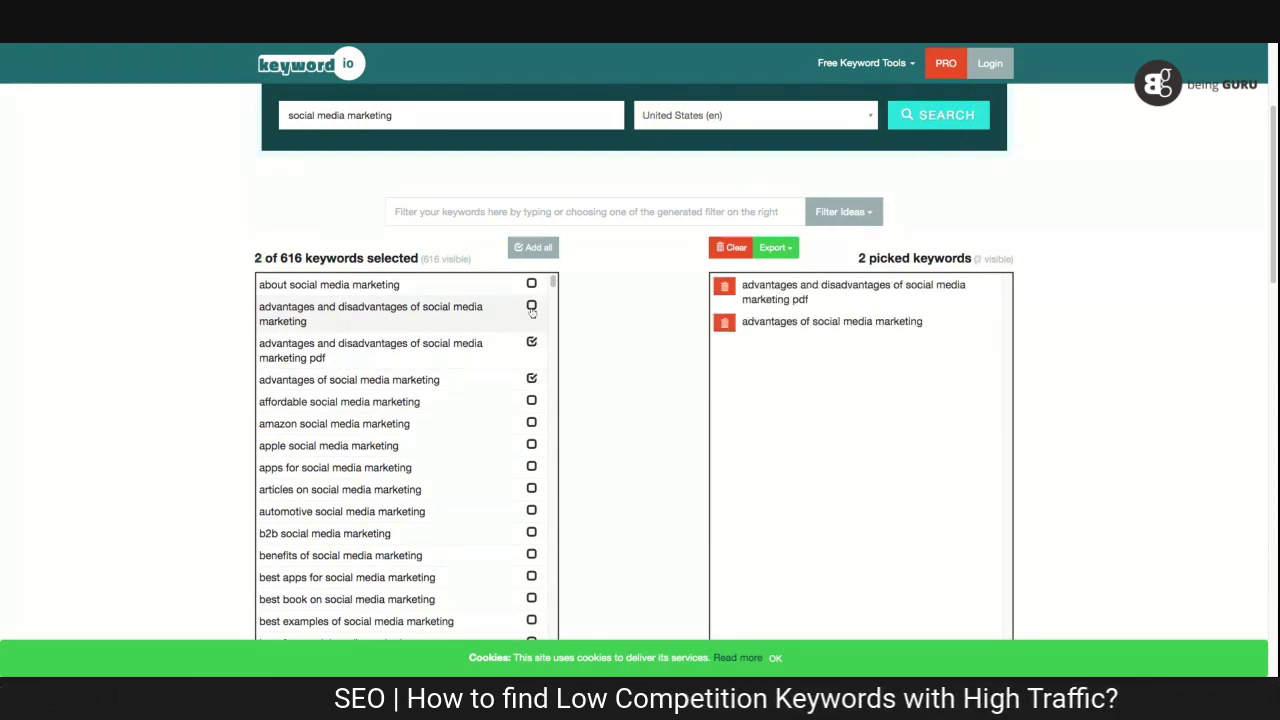
pyautogui.click(531, 305)
pyautogui.click(531, 283)
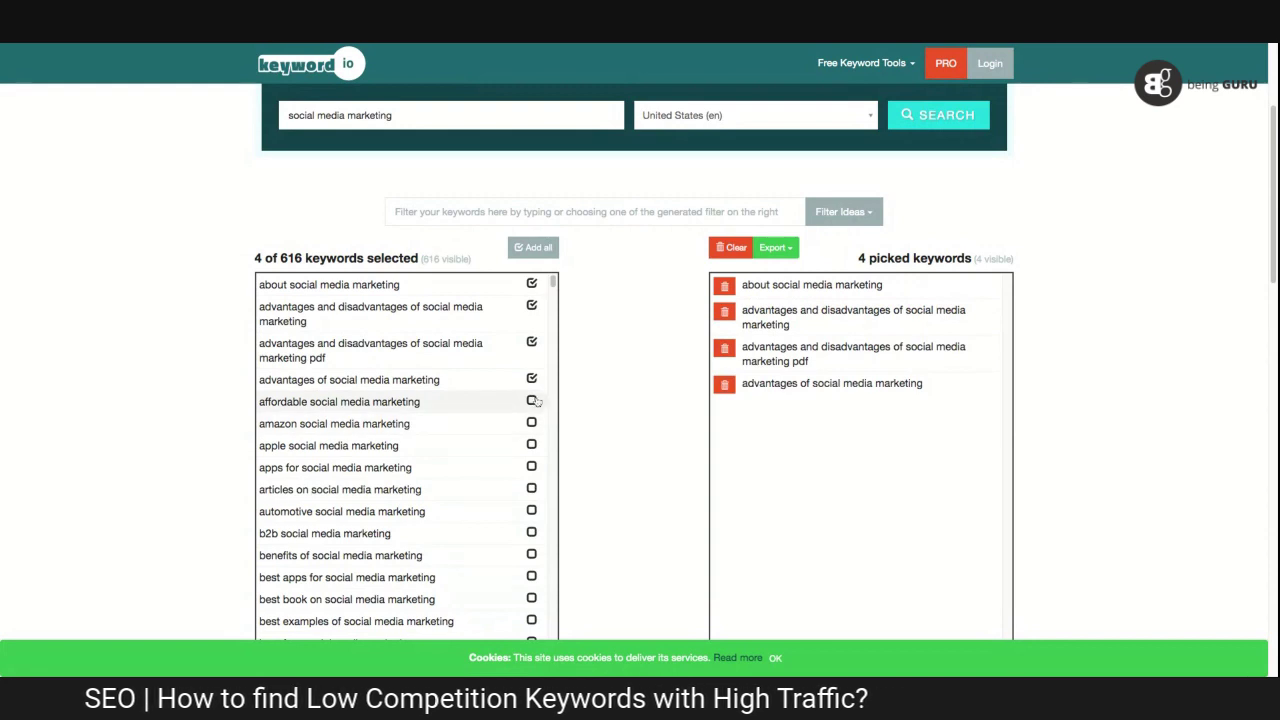
pyautogui.click(531, 400)
pyautogui.click(531, 422)
pyautogui.click(531, 444)
pyautogui.click(531, 466)
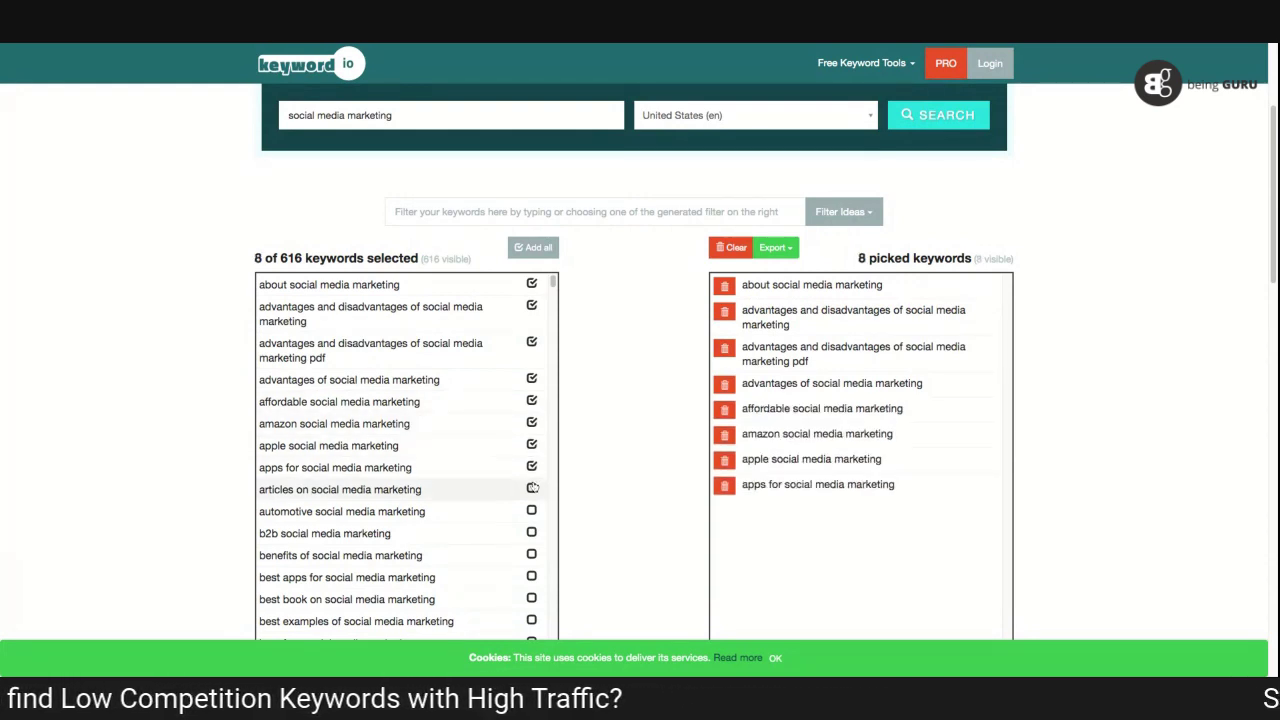
# Add the next seven keywords to the picks, from "articles on social media marketing" through "best examples of social media marketing"
pyautogui.click(531, 488)
pyautogui.click(531, 510)
pyautogui.click(531, 532)
pyautogui.click(531, 555)
pyautogui.click(531, 577)
pyautogui.click(531, 599)
pyautogui.click(531, 621)
# Pick eleven more keywords, from "best free social media marketing courses" through "best social media marketing courses 2019"
pyautogui.scroll(-3, 552, 282)
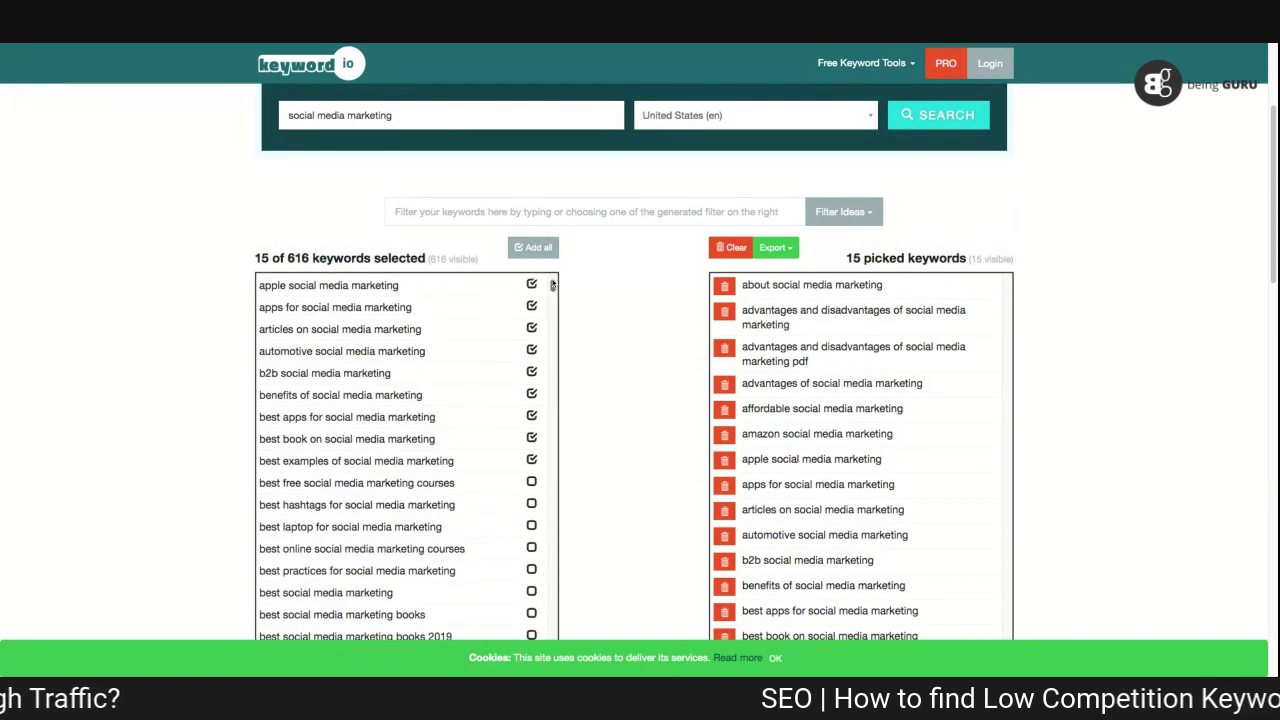
pyautogui.click(531, 422)
pyautogui.click(531, 443)
pyautogui.click(531, 465)
pyautogui.click(531, 487)
pyautogui.click(531, 510)
pyautogui.click(531, 532)
pyautogui.click(531, 554)
pyautogui.click(531, 576)
pyautogui.click(531, 598)
pyautogui.click(531, 620)
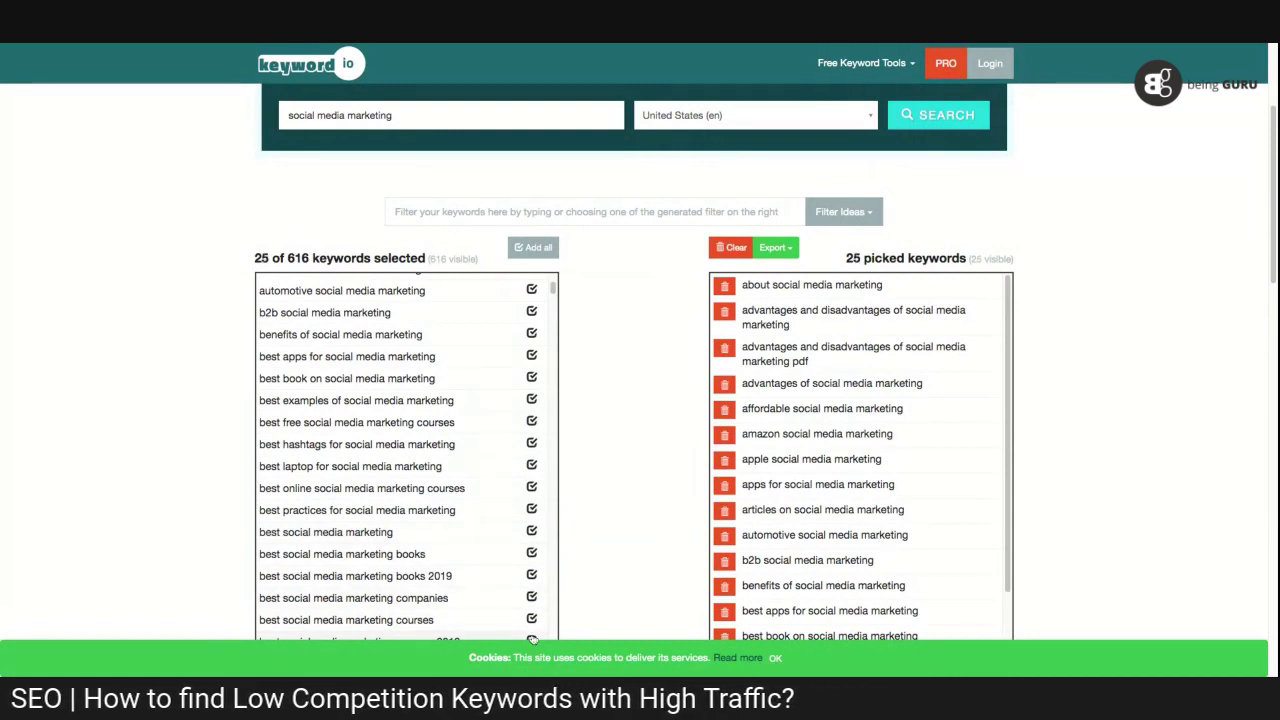
pyautogui.click(531, 639)
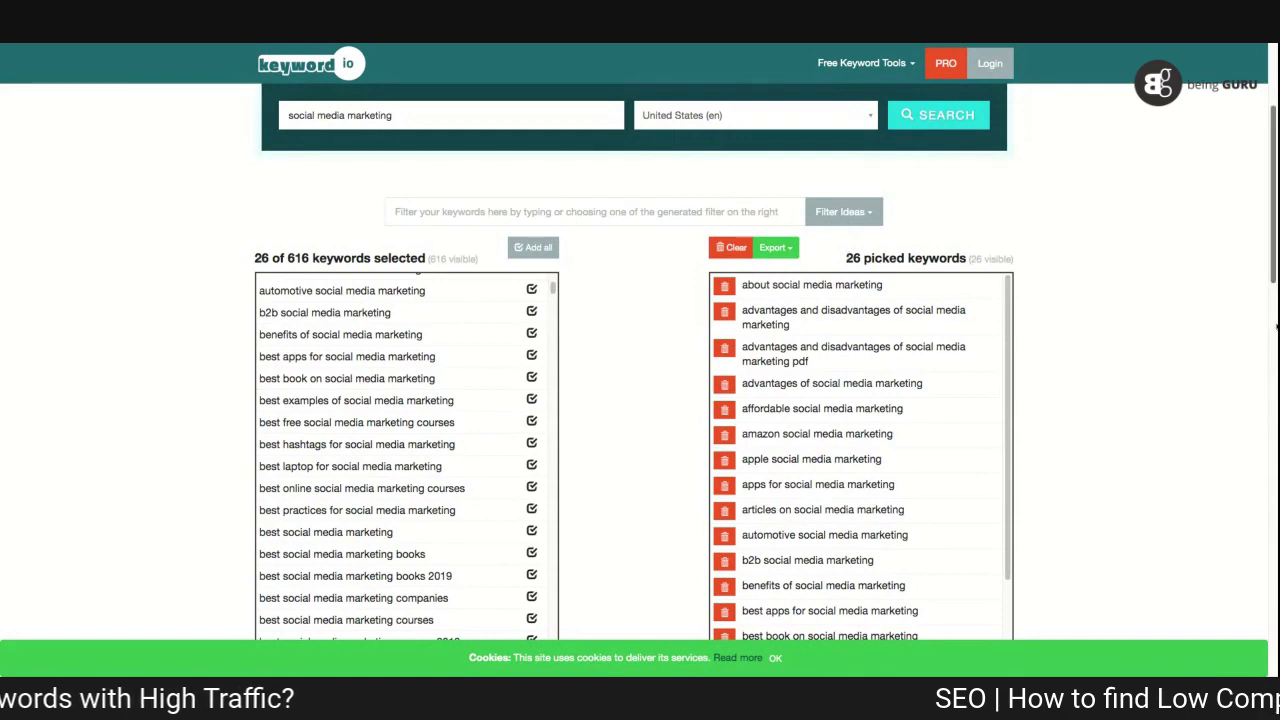
# Select and copy all picked keywords, from "about social media marketing" through "best social media marketing courses 2019"
pyautogui.scroll(-3, 1270, 280)
pyautogui.scroll(3, 1265, 265)
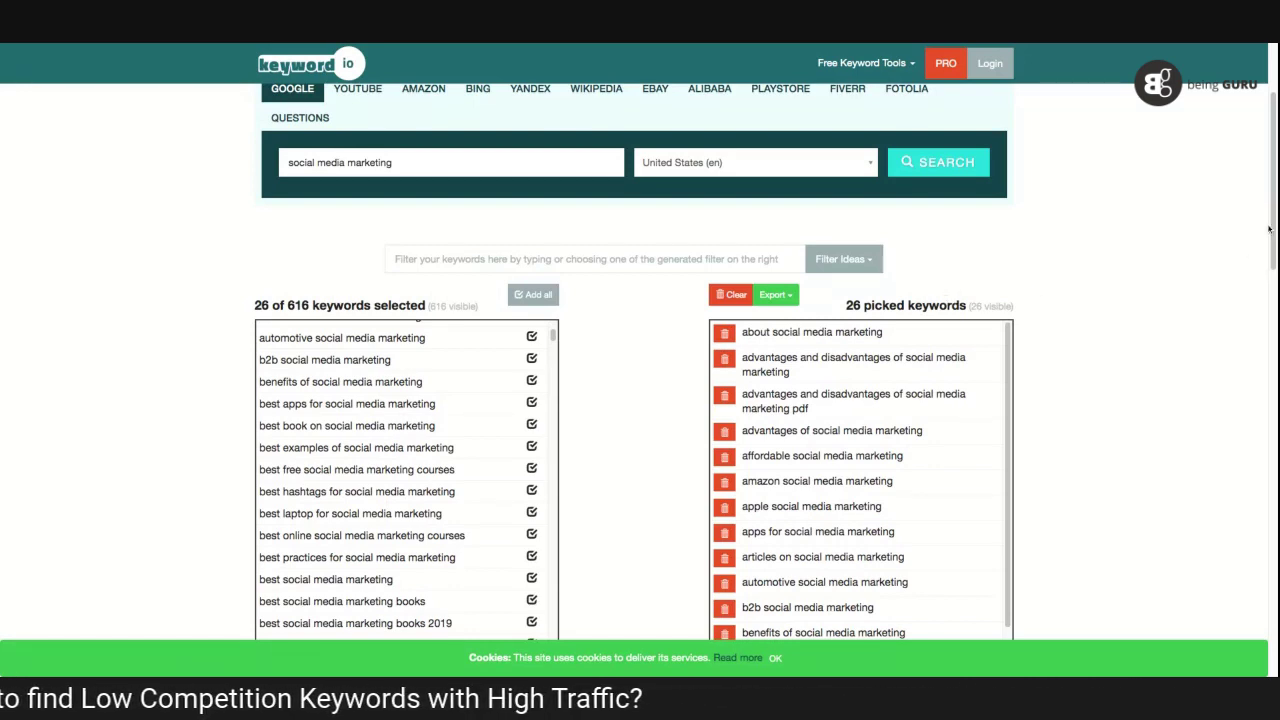
pyautogui.scroll(-1, 1273, 188)
pyautogui.moveTo(789, 311); pyautogui.dragTo(918, 622)
pyautogui.hotkey('ctrl', 'c')
pyautogui.scroll(-1, 918, 622)
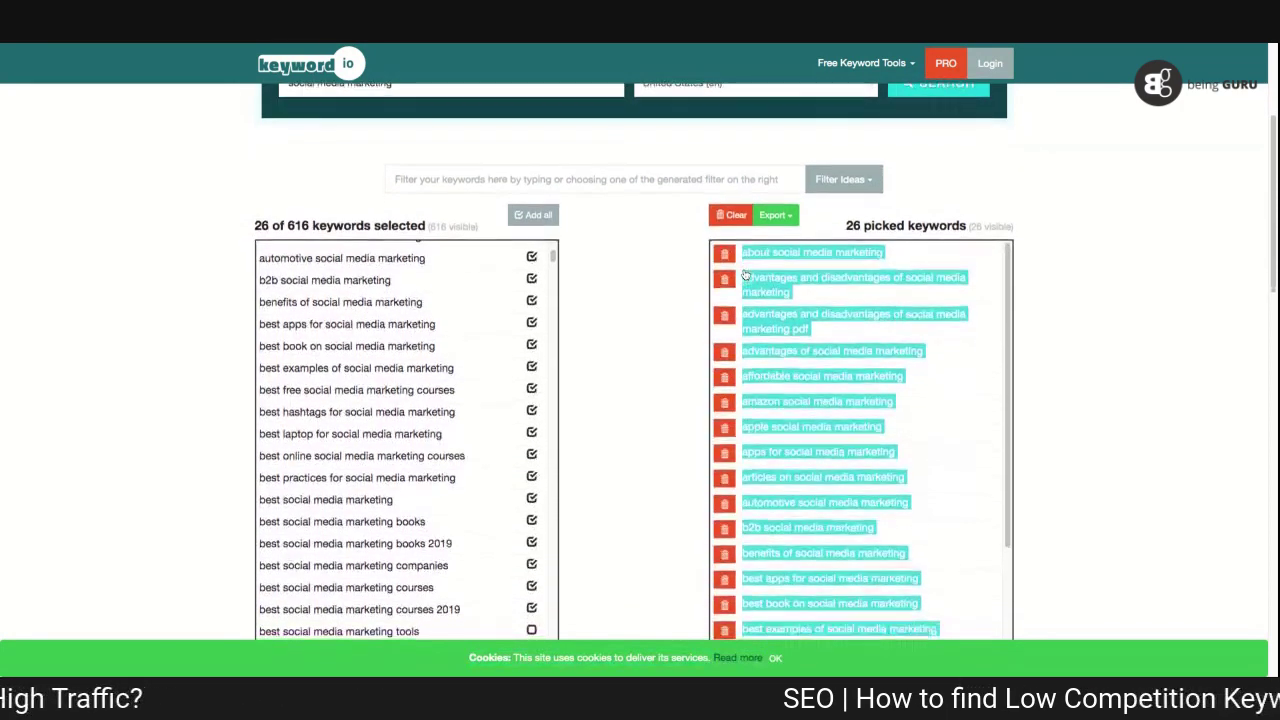
pyautogui.scroll(-3, 1007, 538)
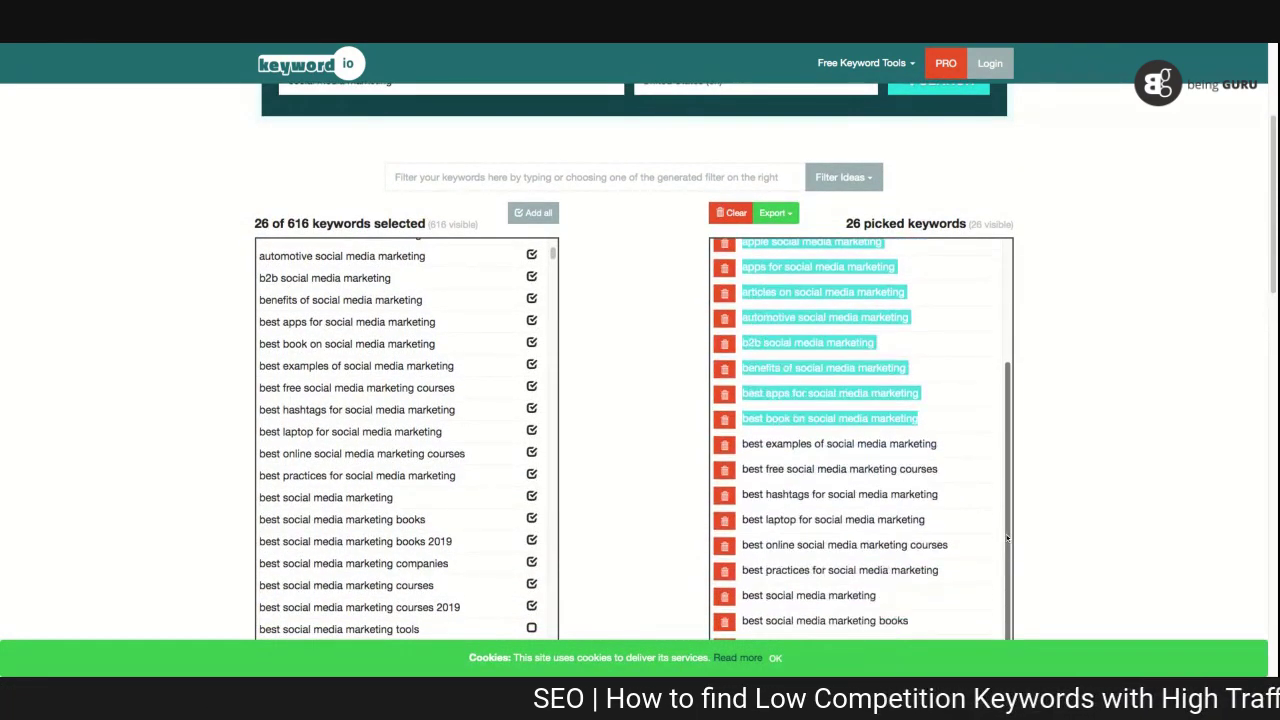
pyautogui.scroll(-3, 1049, 349)
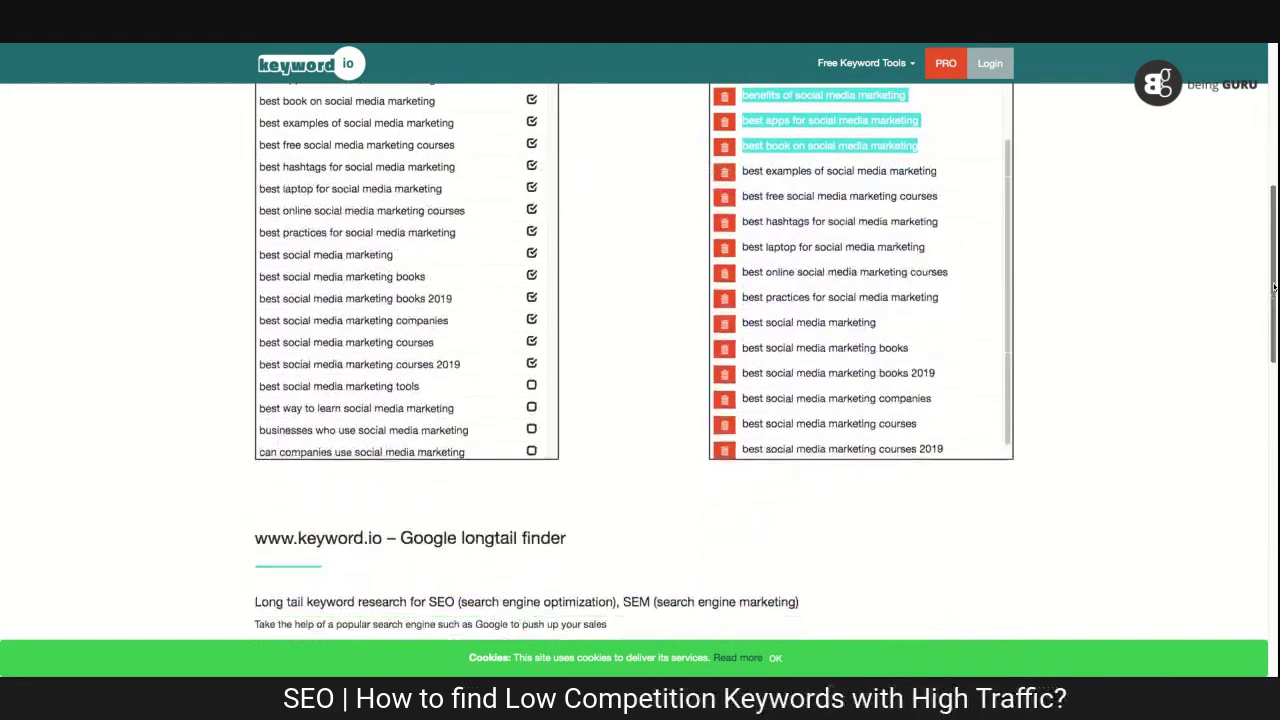
pyautogui.scroll(-1, 1016, 392)
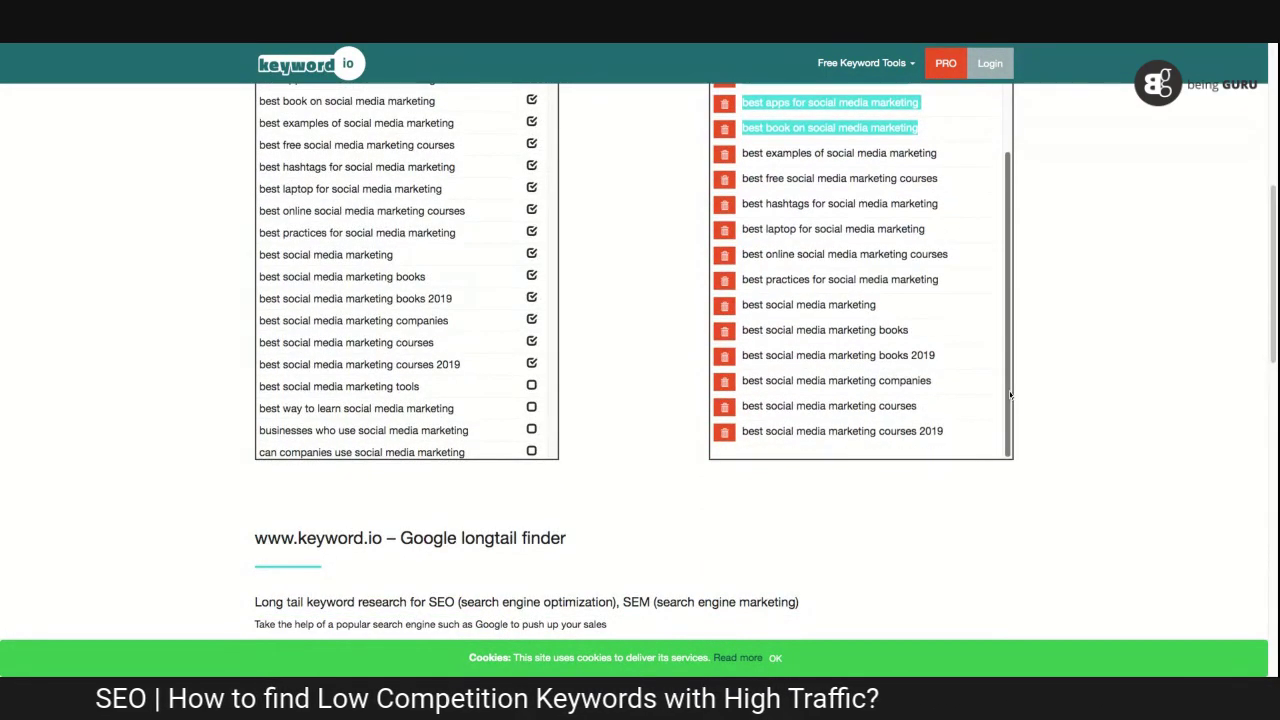
pyautogui.keyDown('shift'); pyautogui.click(959, 439); pyautogui.keyUp('shift')
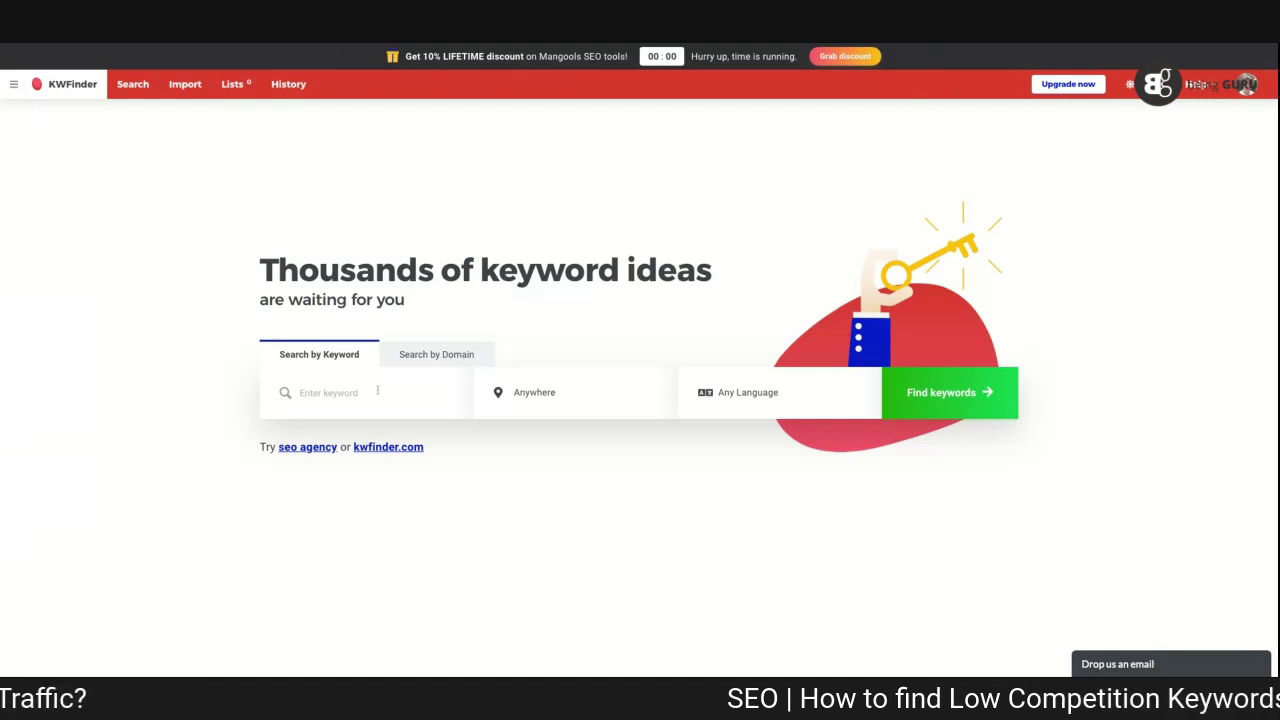
# Switch to KWFinder through the Mangools tool list and open its keyword import page
pyautogui.click(78, 88)
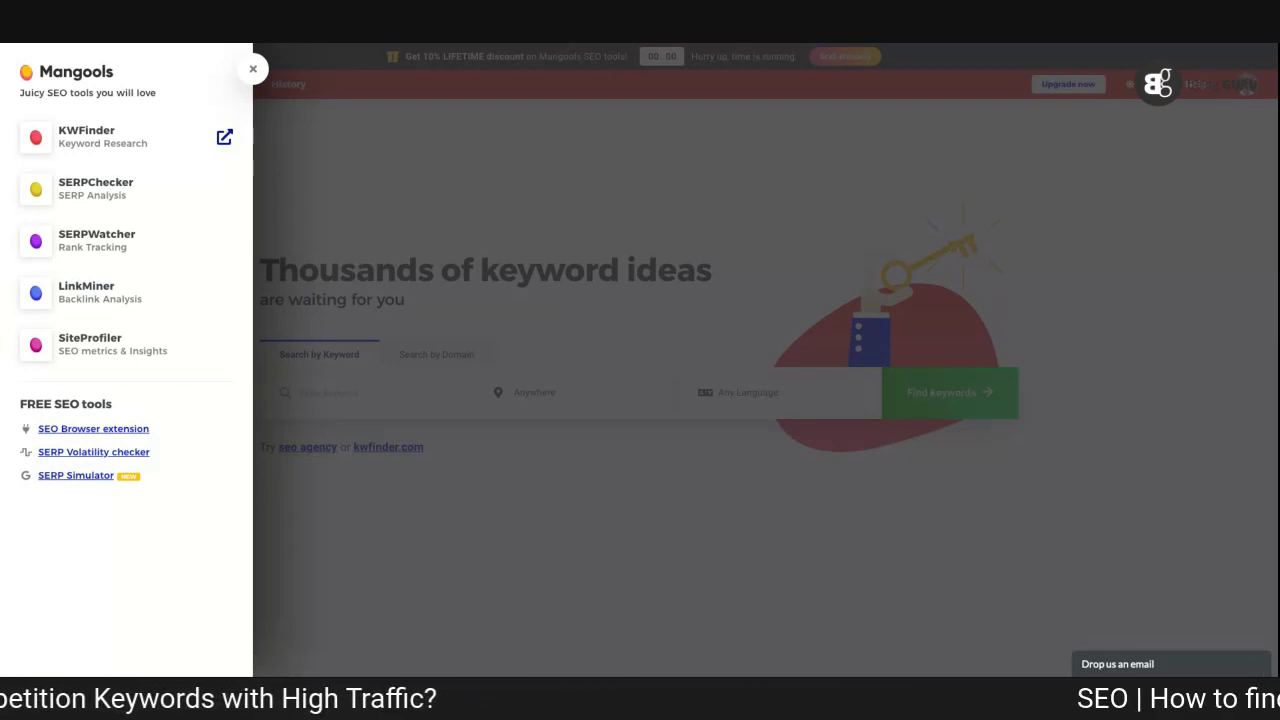
pyautogui.click(86, 136)
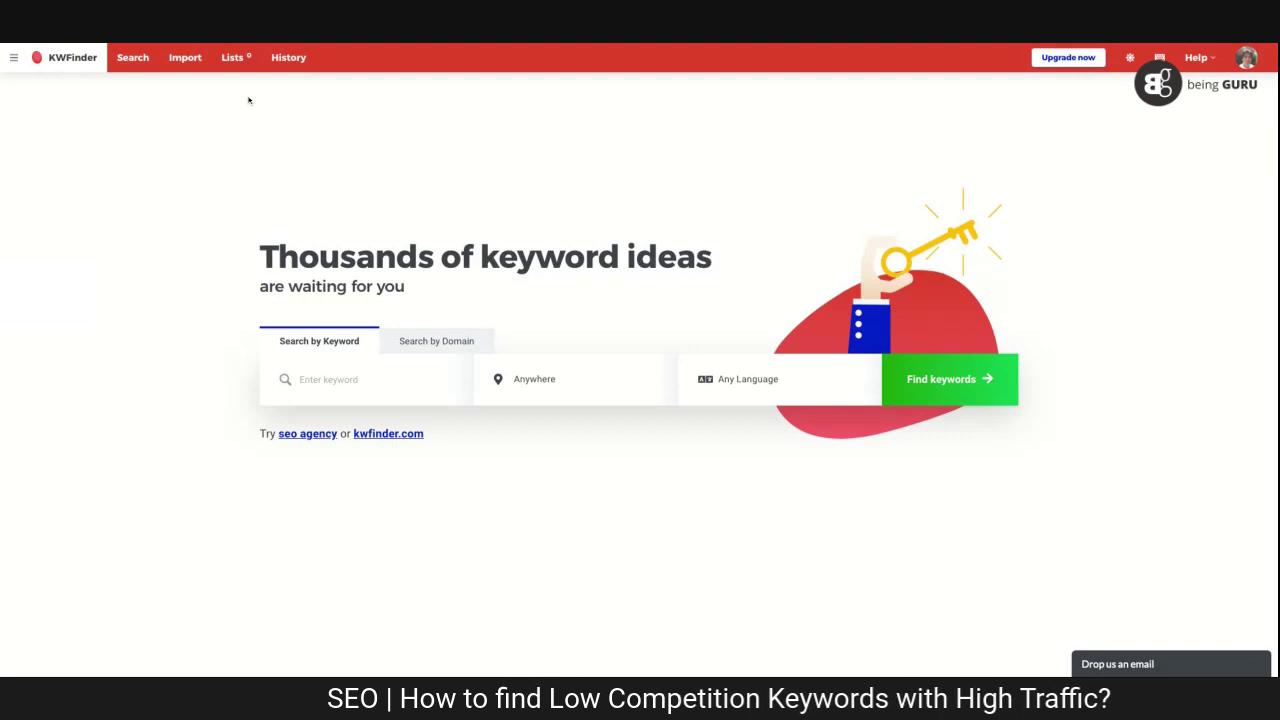
pyautogui.click(185, 59)
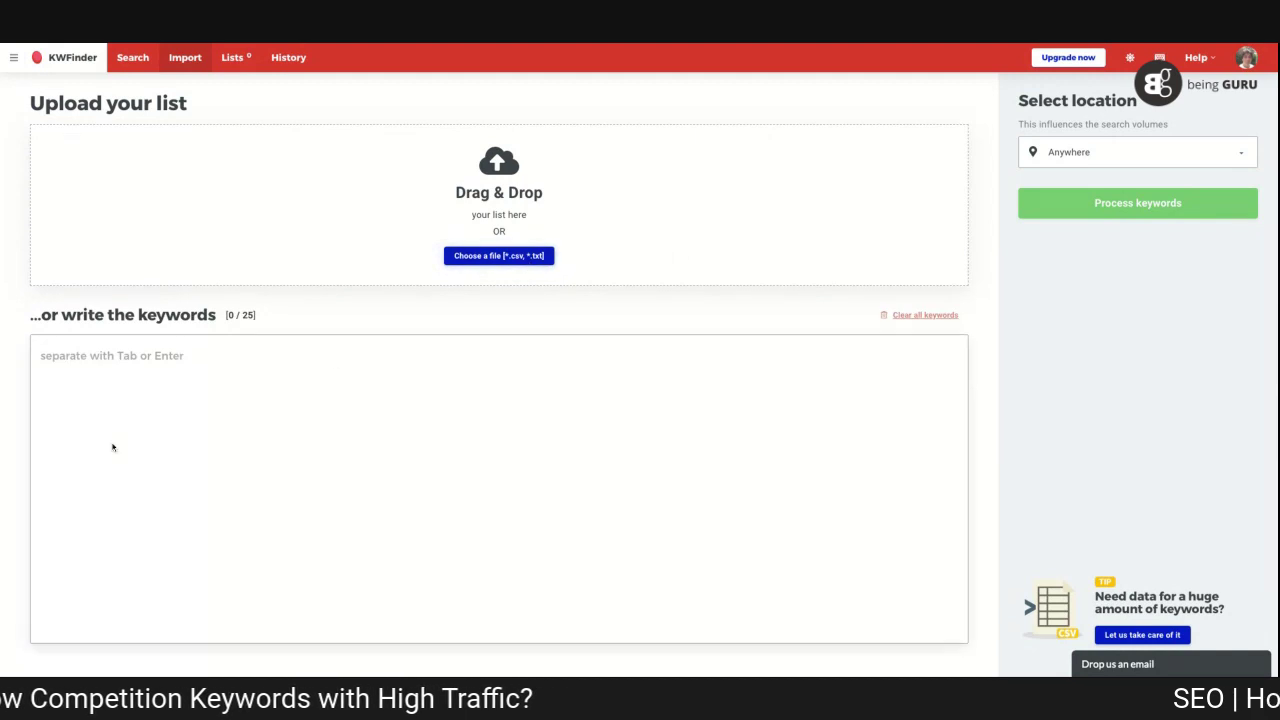
pyautogui.click(97, 352)
pyautogui.write('https://app.kwfinder.com/?ref=menu-app-kw')
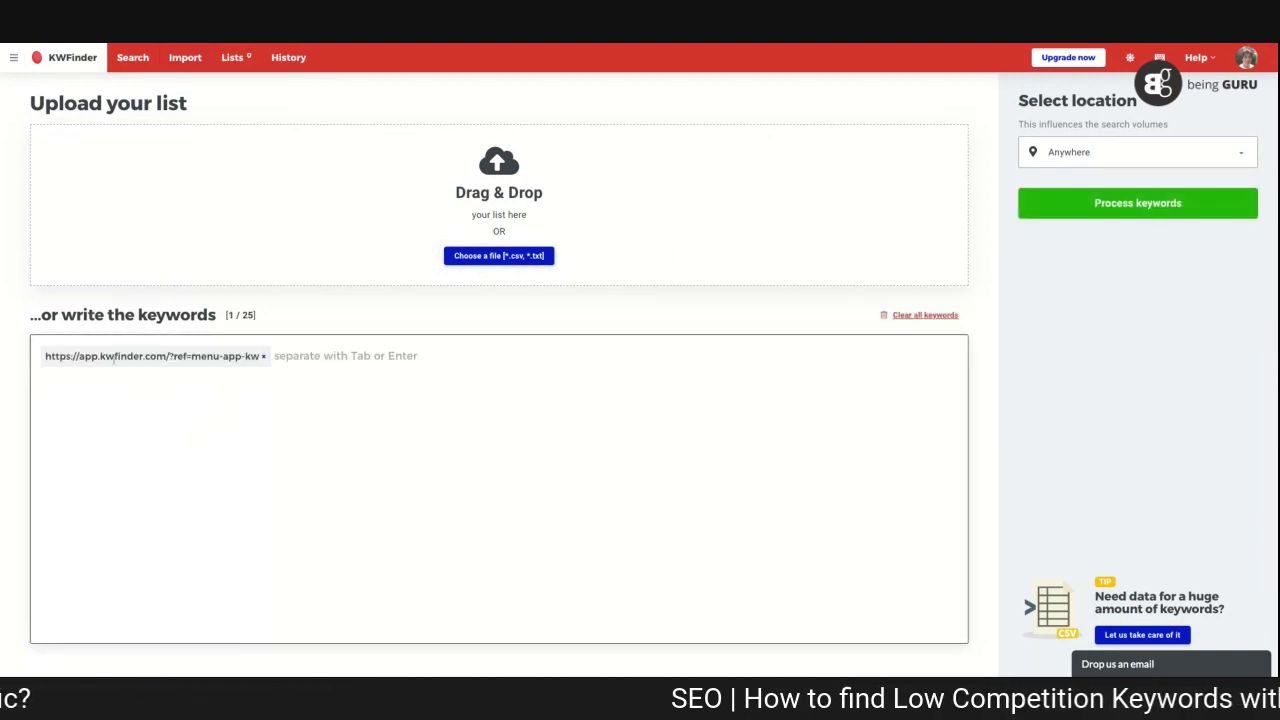
pyautogui.click(264, 356)
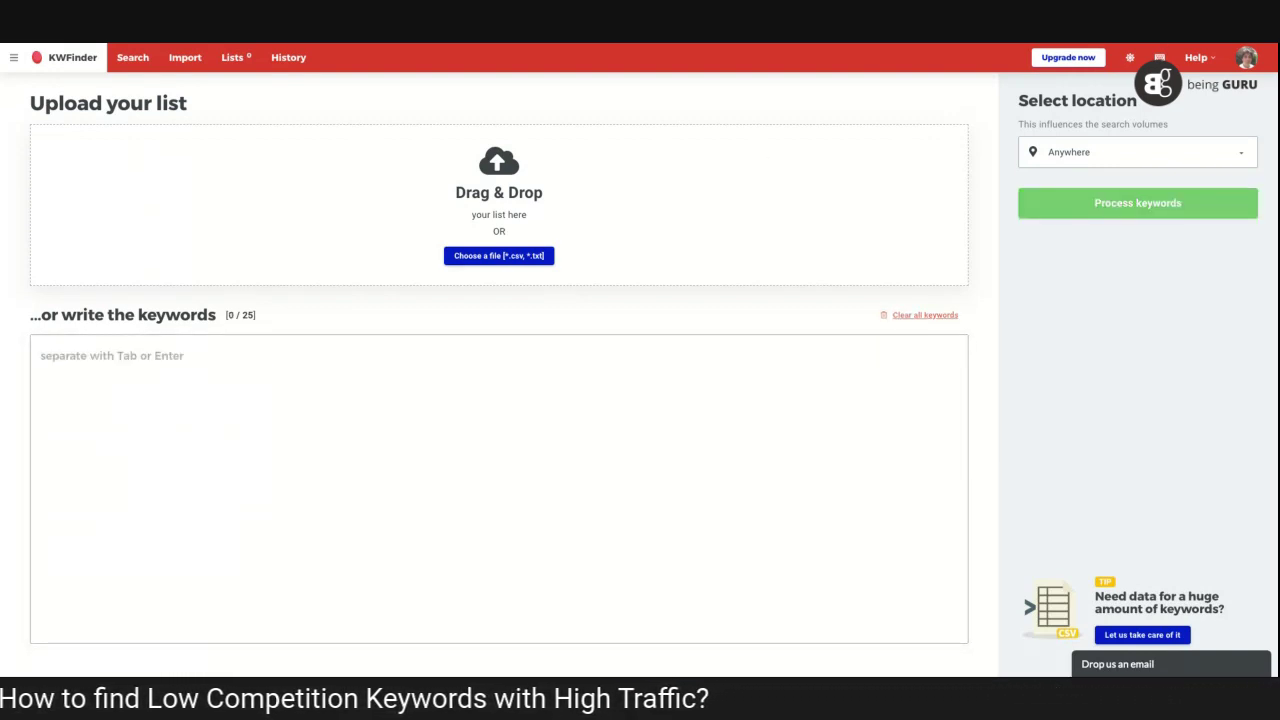
# Paste the copied keywords without "best social media marketing courses 2019" and process the list for the location Anywhere
pyautogui.click(178, 357)
pyautogui.hotkey('ctrl', 'v')
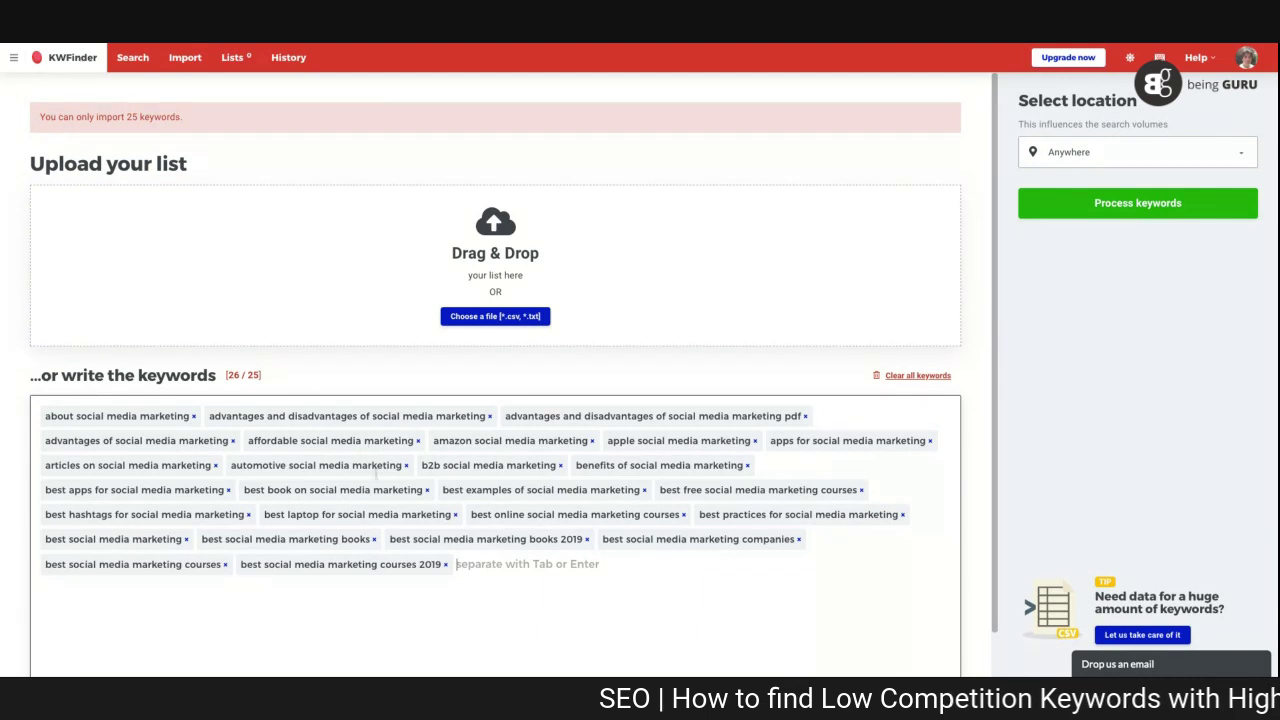
pyautogui.click(445, 565)
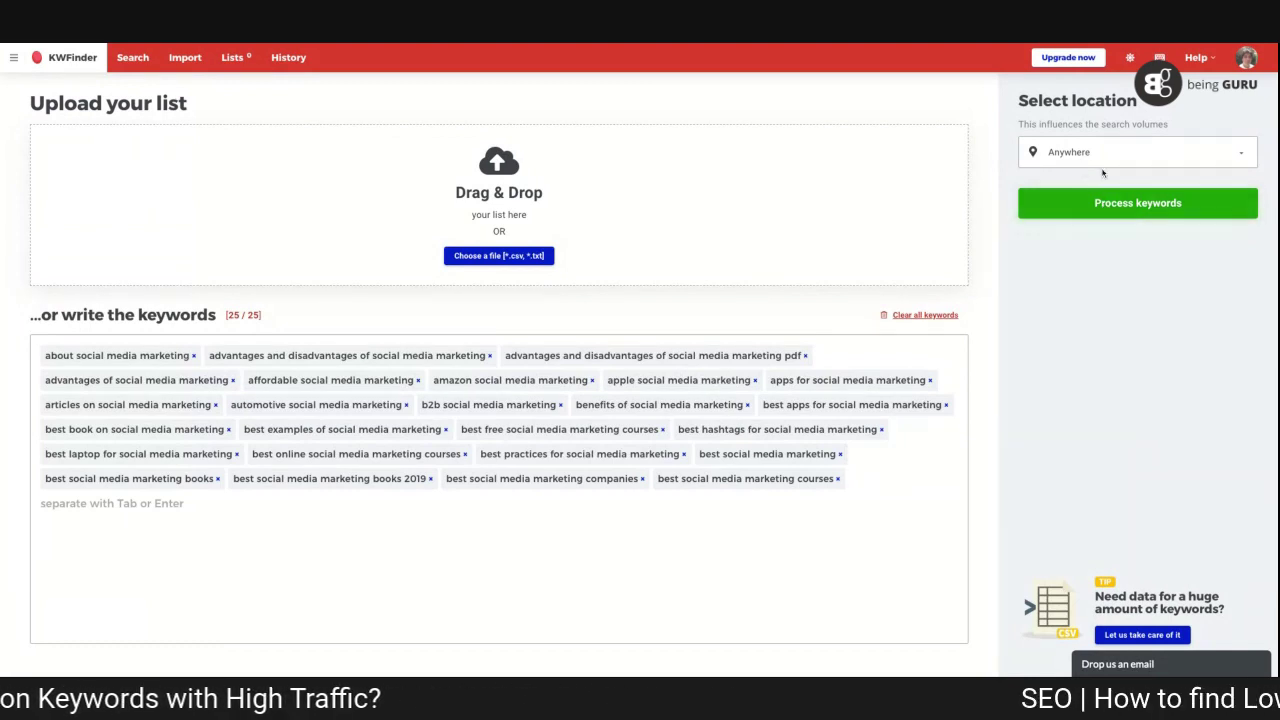
pyautogui.click(1166, 205)
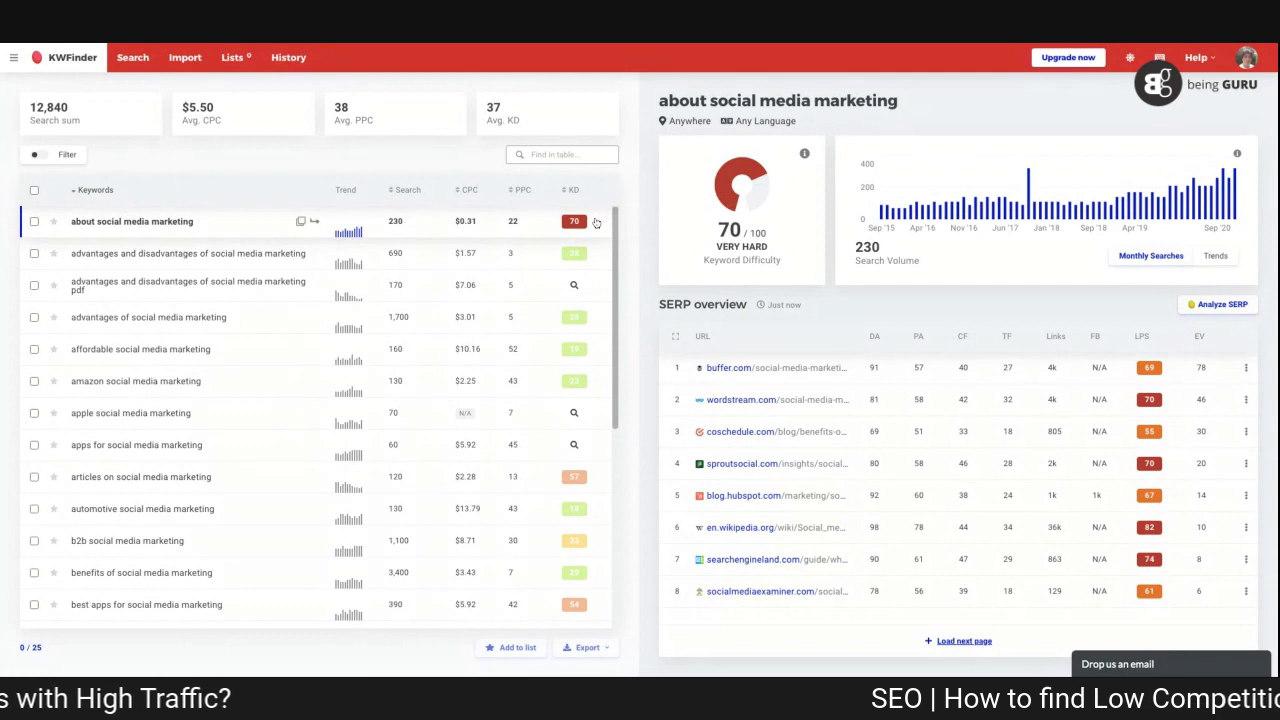
# Inspect the keyword difficulty and search volume of "amazon social media marketing" and "benefits of social media marketing"
pyautogui.click(592, 386)
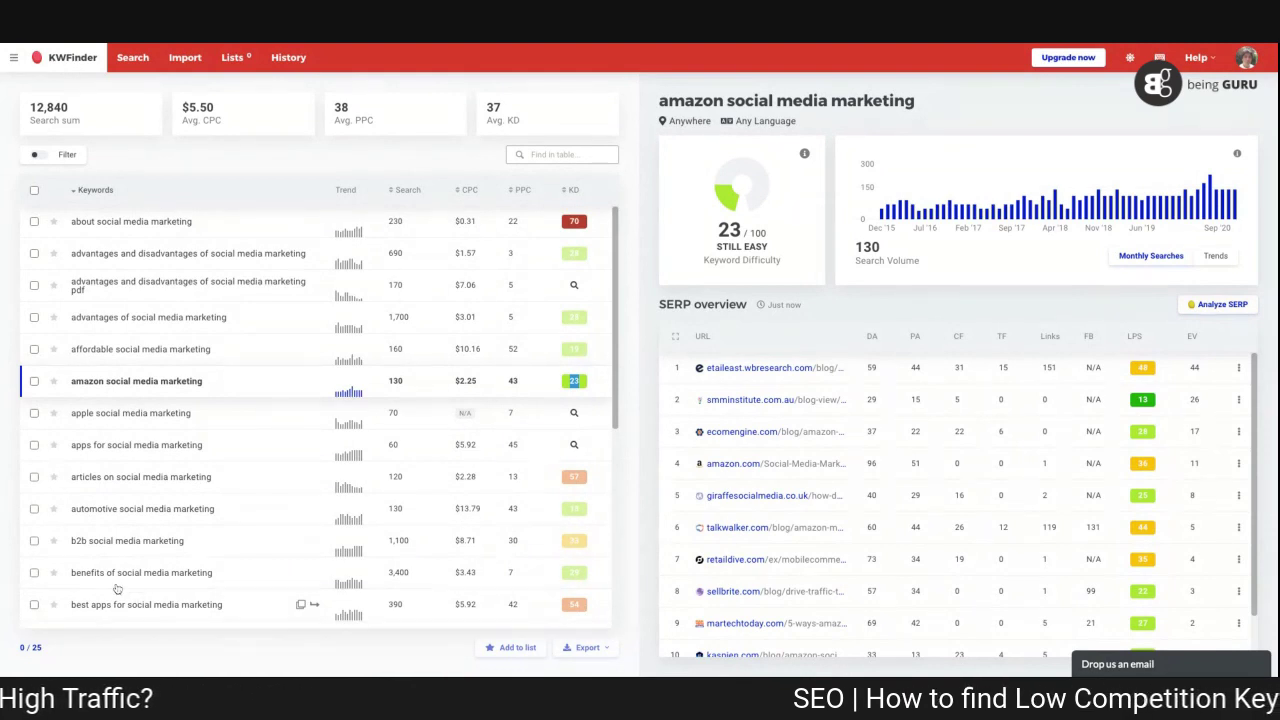
pyautogui.moveTo(172, 573); pyautogui.dragTo(64, 580)
pyautogui.tripleClick(64, 580)
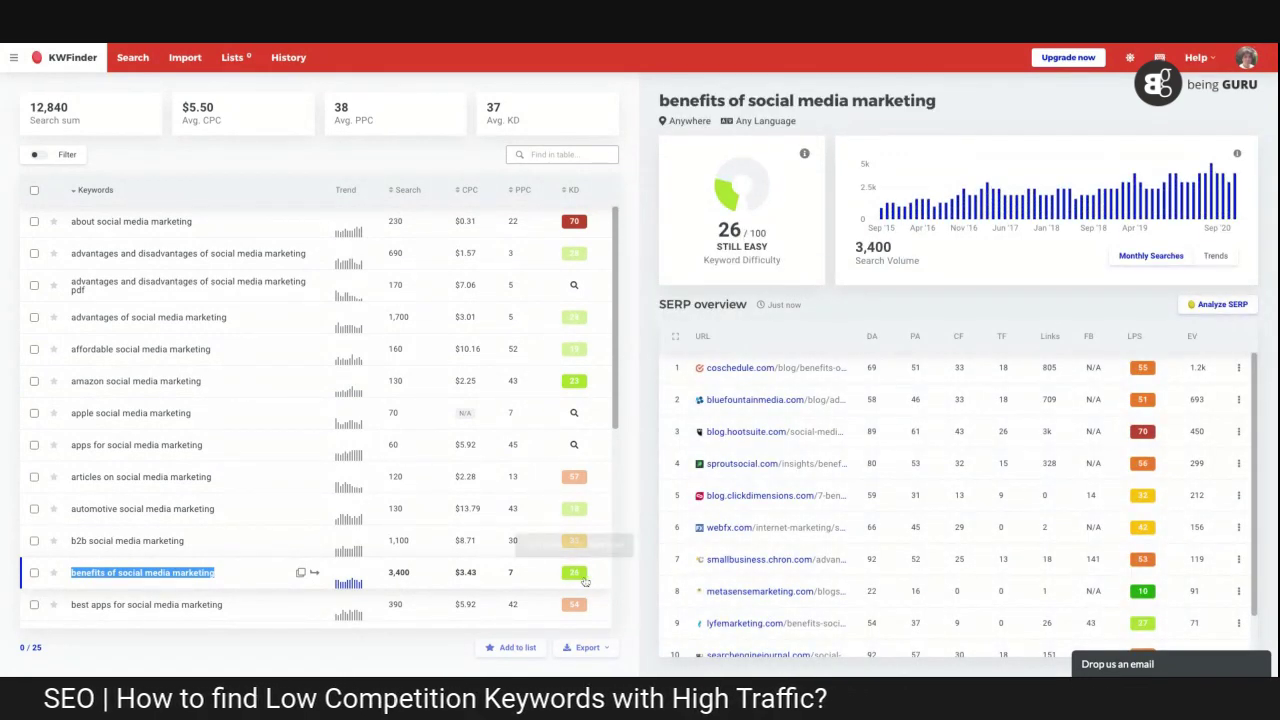
pyautogui.click(570, 576)
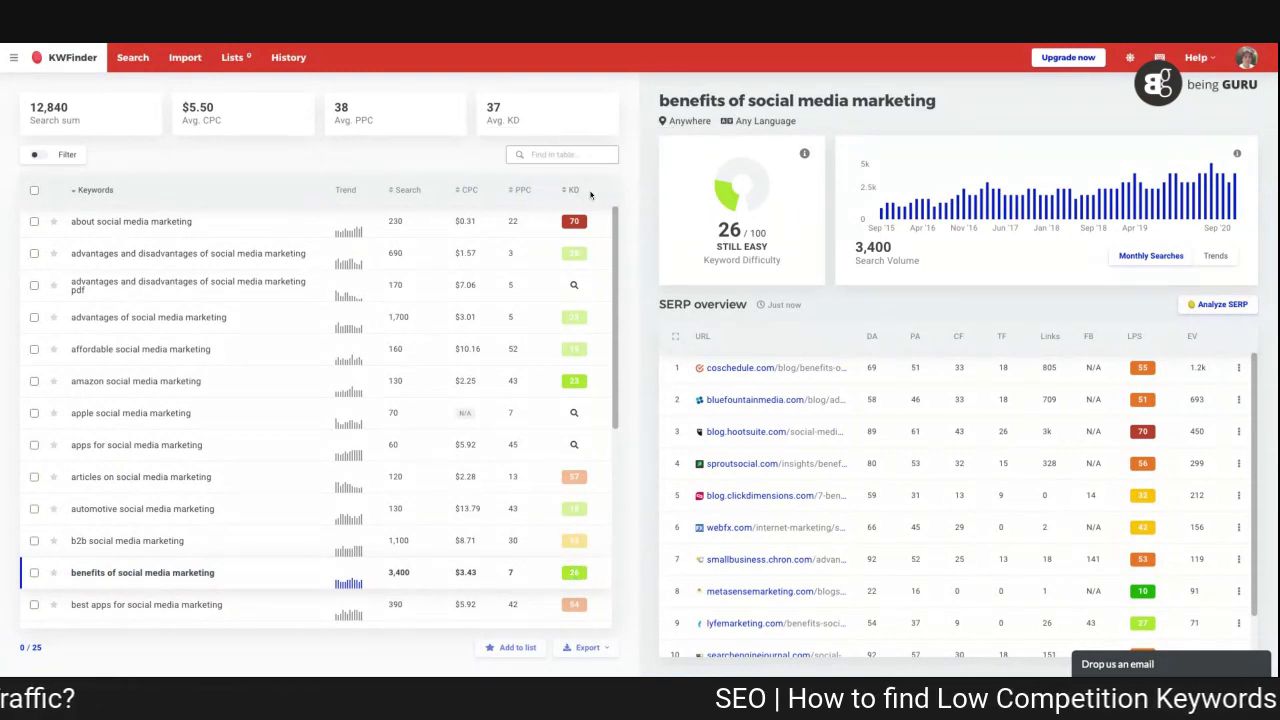
# Compare the remaining keywords' search volume and difficulty with those of "benefits of social media marketing"
pyautogui.scroll(-3, 614, 247)
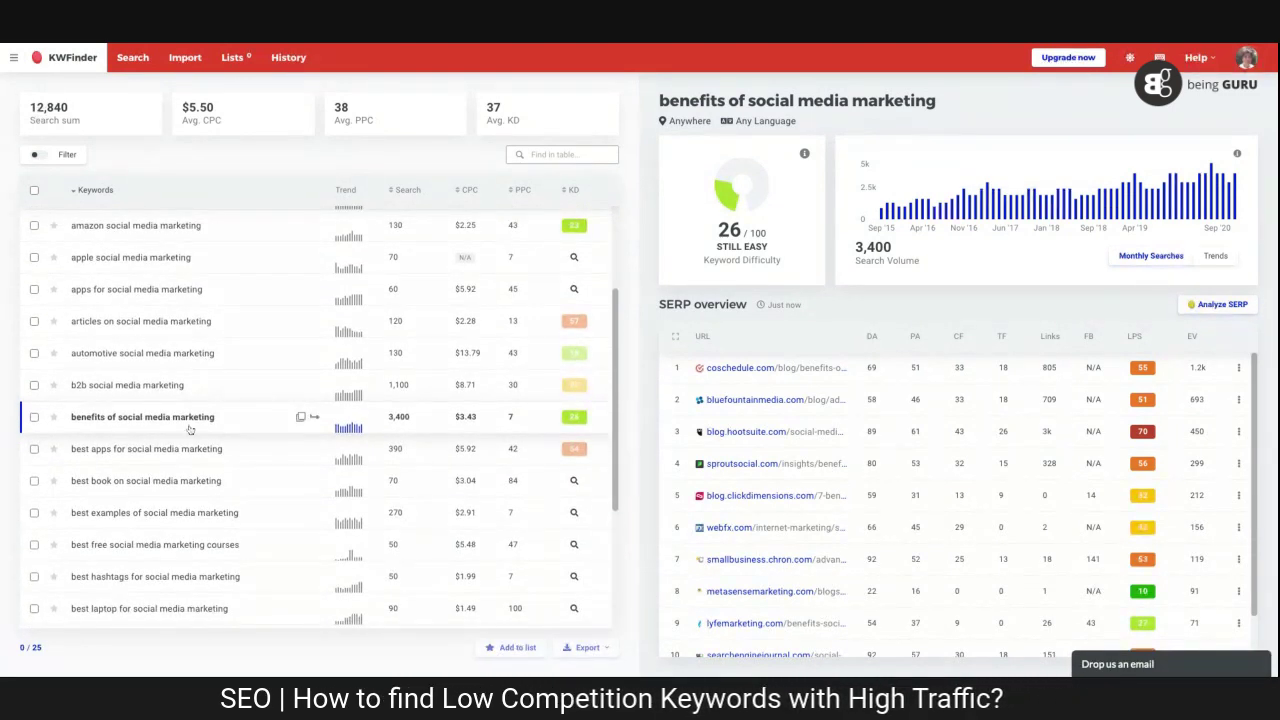
pyautogui.moveTo(72, 420); pyautogui.dragTo(196, 418)
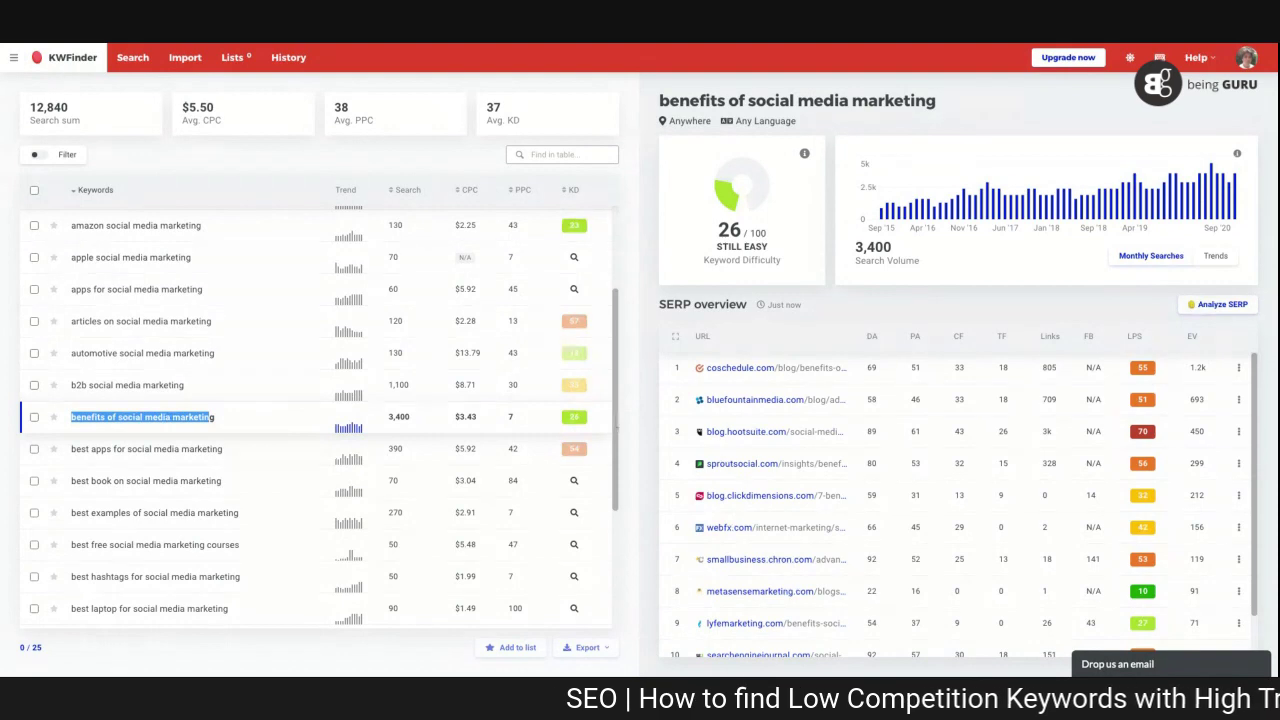
pyautogui.scroll(-5, 315, 417)
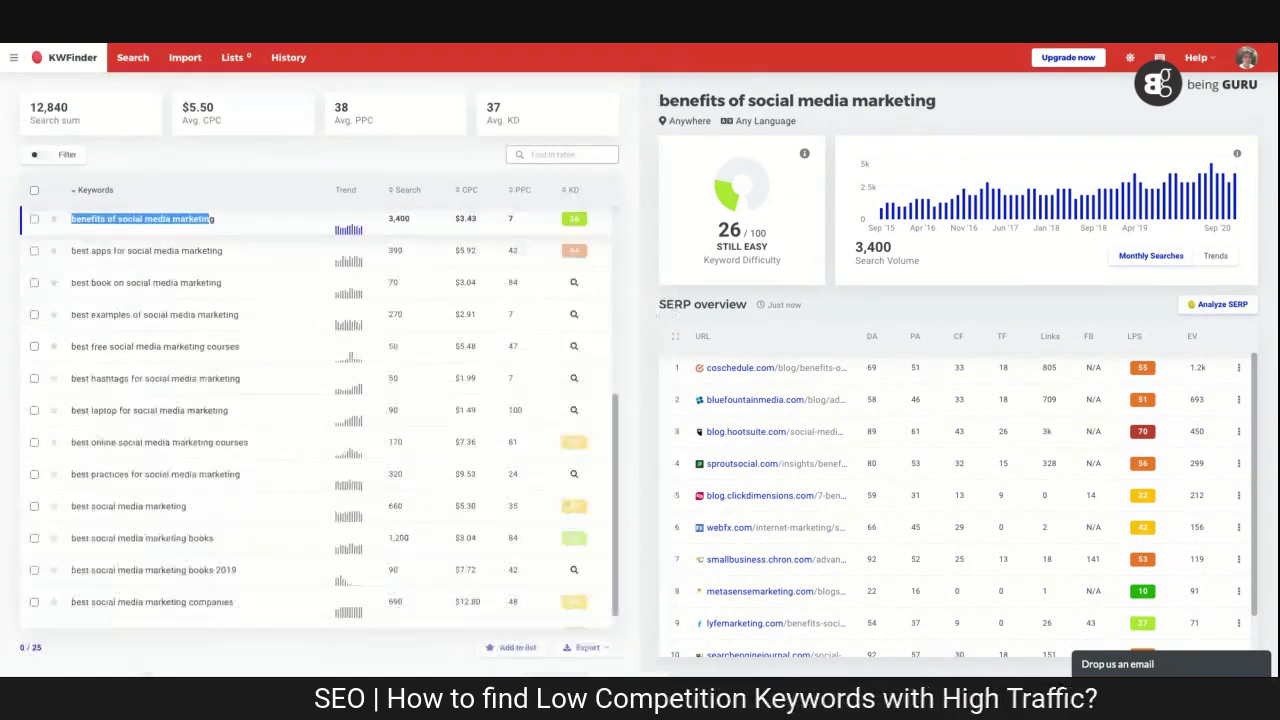
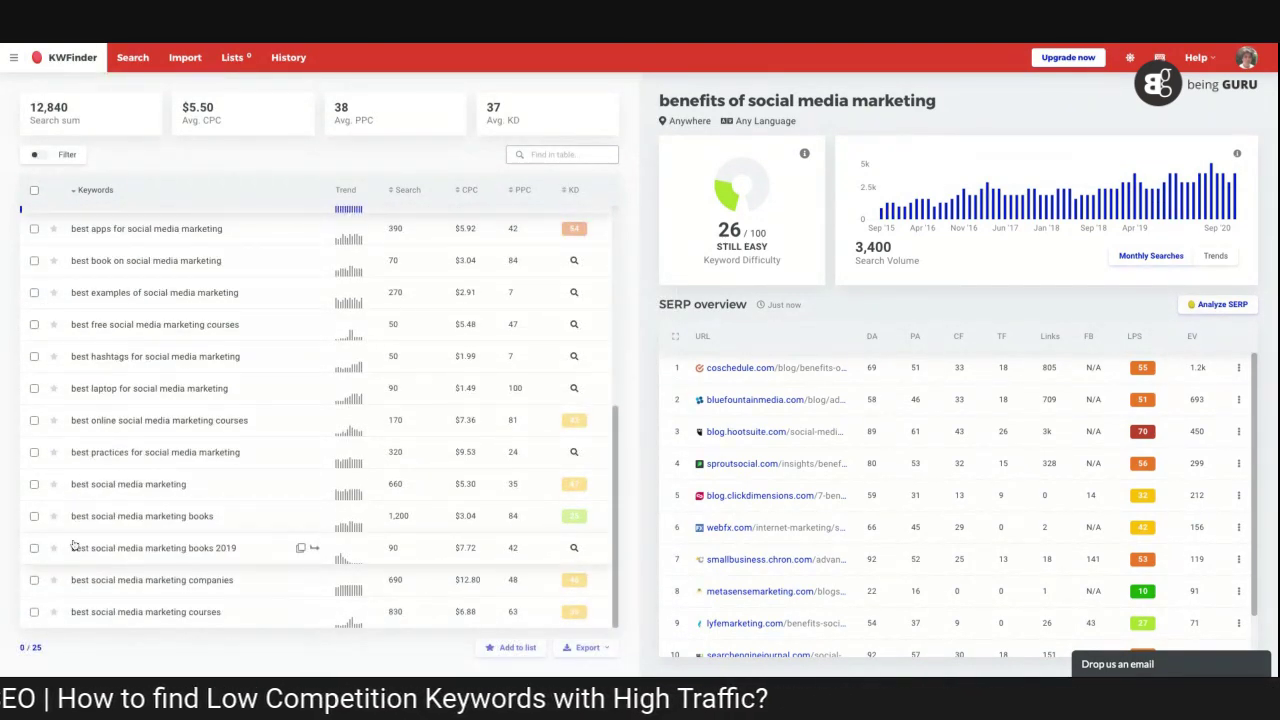
# Inspect the search volume and keyword difficulty of "best social media marketing books" in the imported keyword list
pyautogui.moveTo(91, 517); pyautogui.dragTo(232, 526)
pyautogui.moveTo(386, 518); pyautogui.dragTo(411, 518)
pyautogui.click(567, 523)
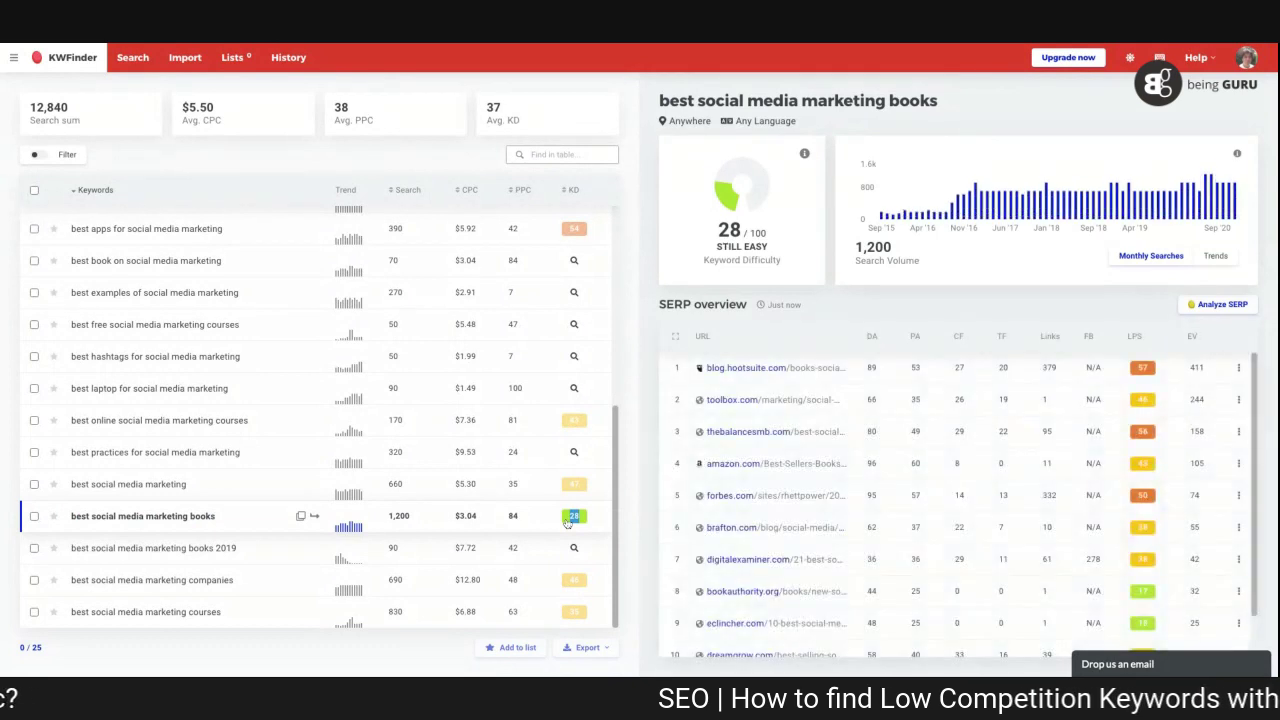
pyautogui.moveTo(567, 523); pyautogui.dragTo(614, 513)
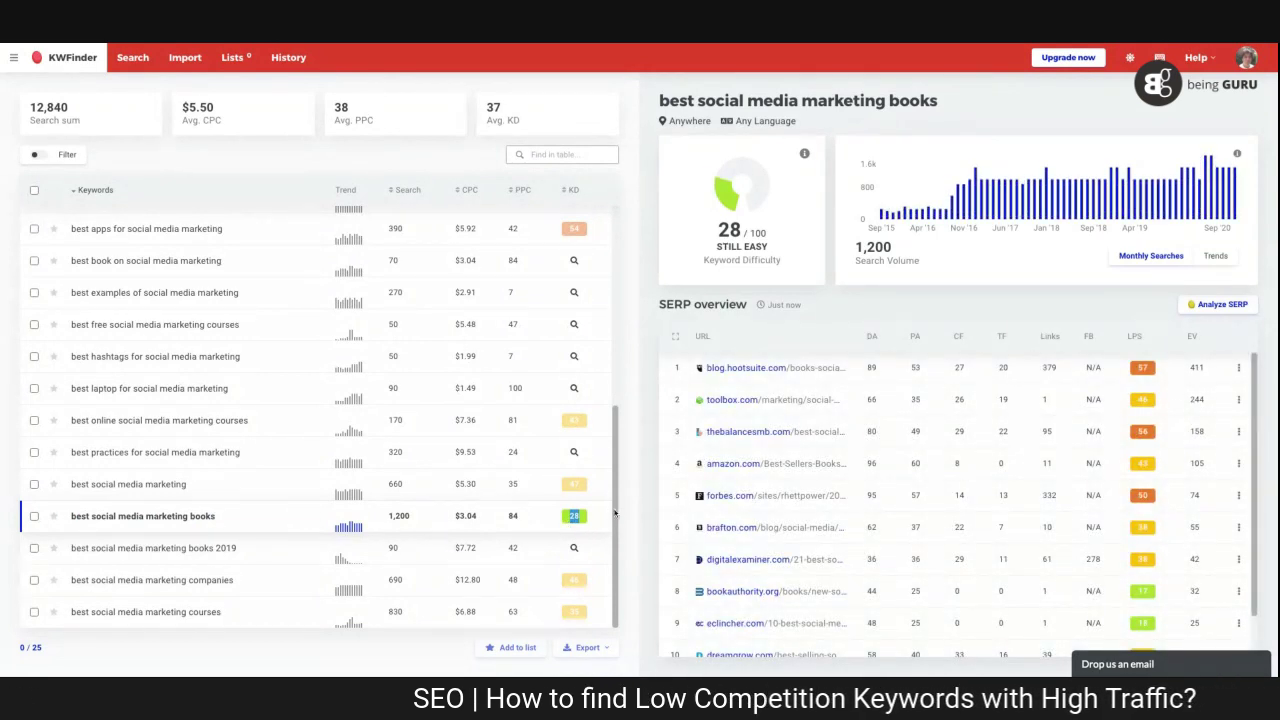
# Review the search volume and keyword difficulty of "amazon social media marketing" again
pyautogui.scroll(5, 614, 513)
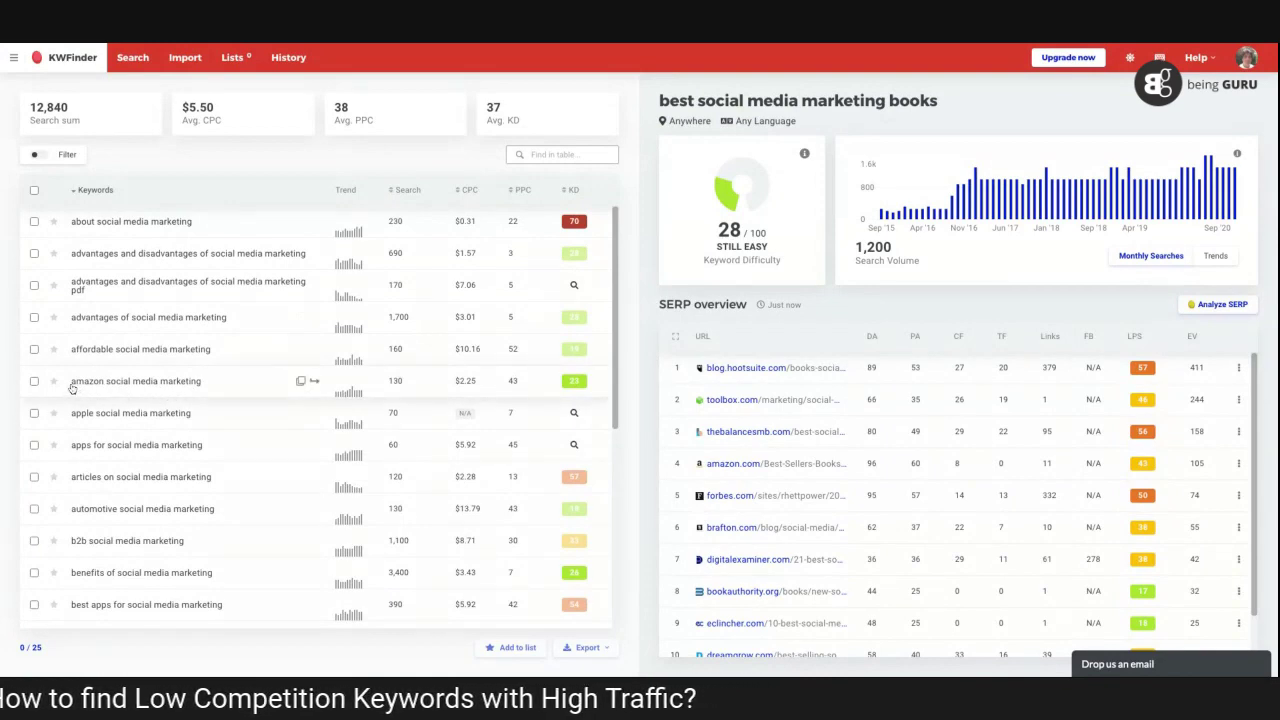
pyautogui.moveTo(71, 384); pyautogui.dragTo(202, 383)
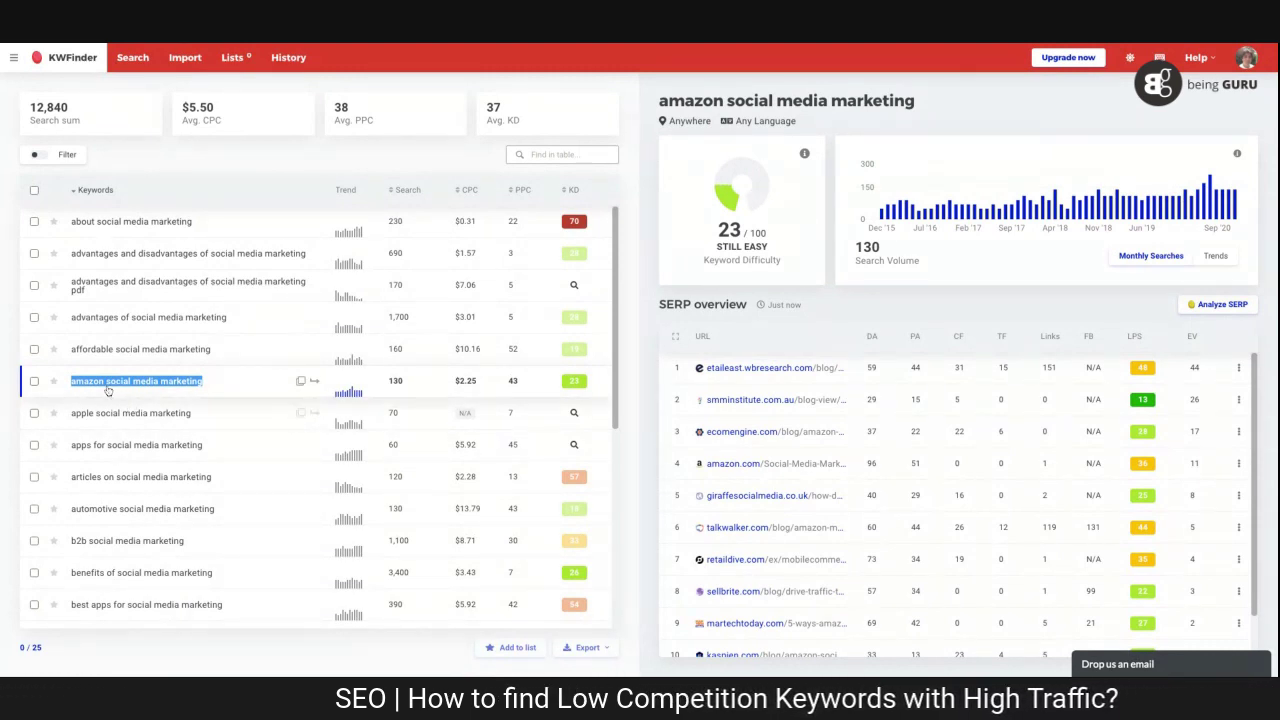
pyautogui.doubleClick(394, 381)
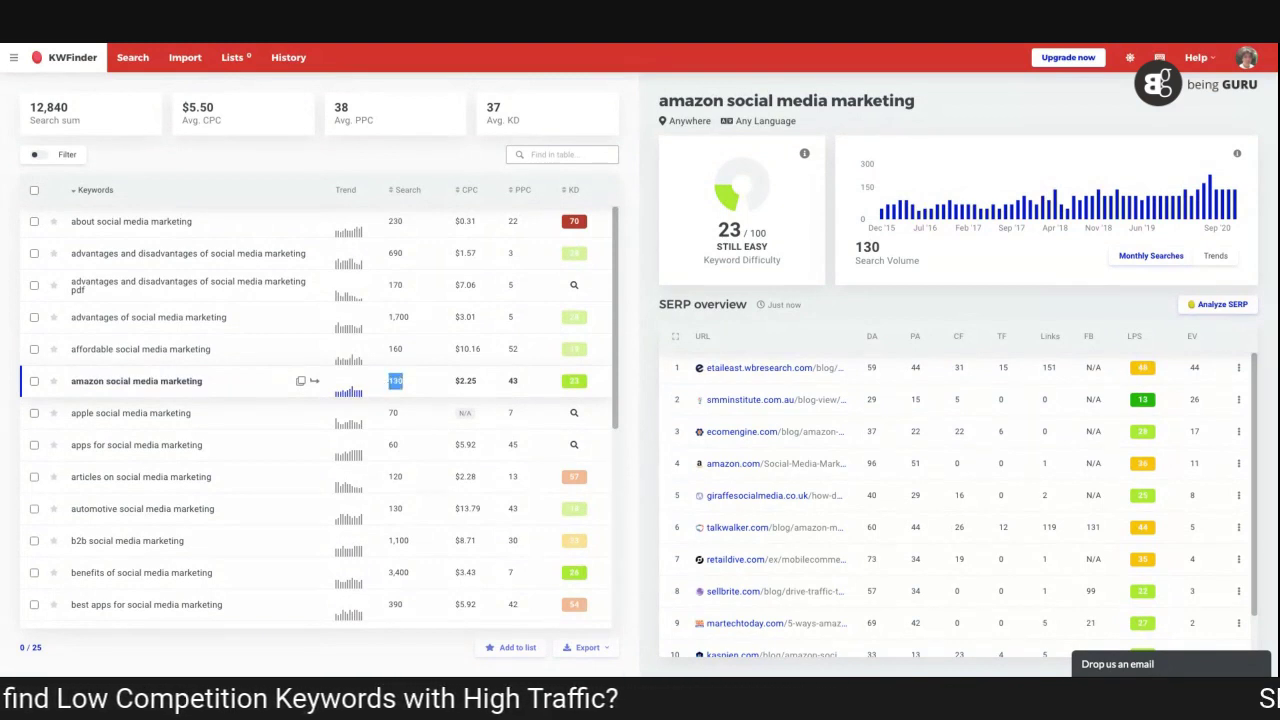
pyautogui.click(564, 383)
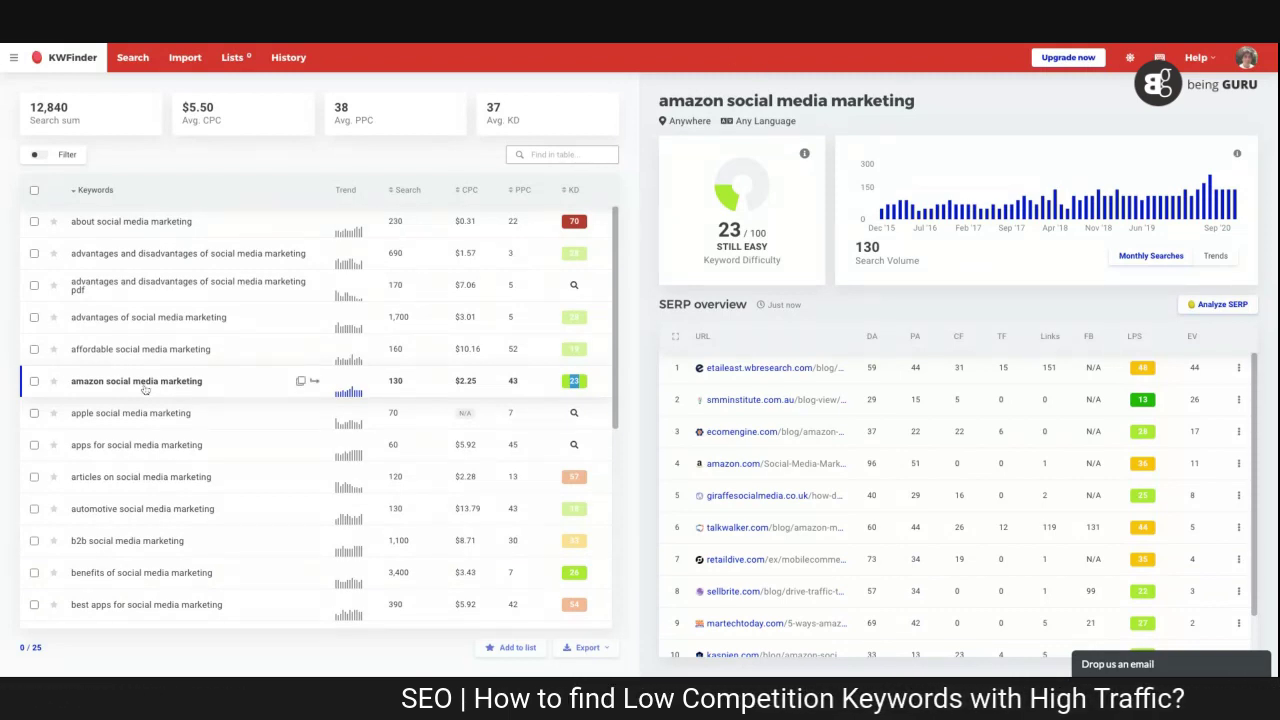
# Copy the keyword "amazon social media marketing", switch to Ubersuggest, search for it in English / United States and show its keyword ideas
pyautogui.tripleClick(71, 389)
pyautogui.hotkey('ctrl', 'c')
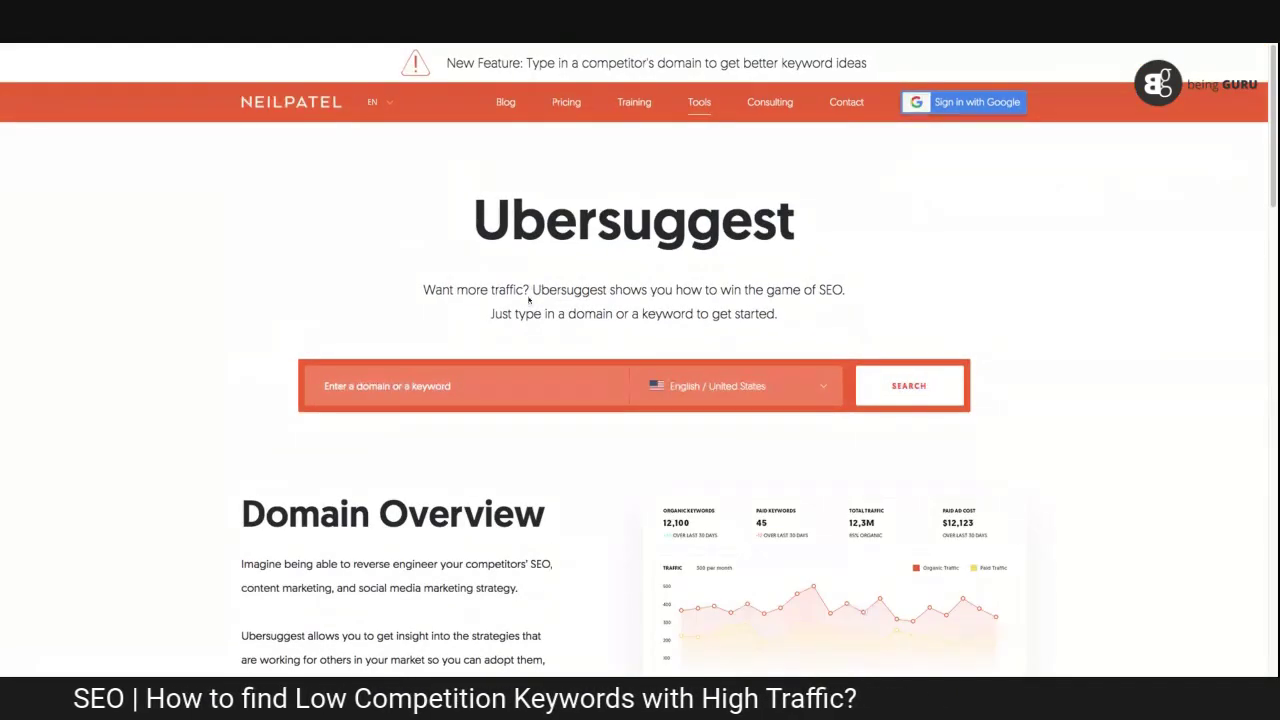
pyautogui.click(450, 371)
pyautogui.hotkey('ctrl', 'v')
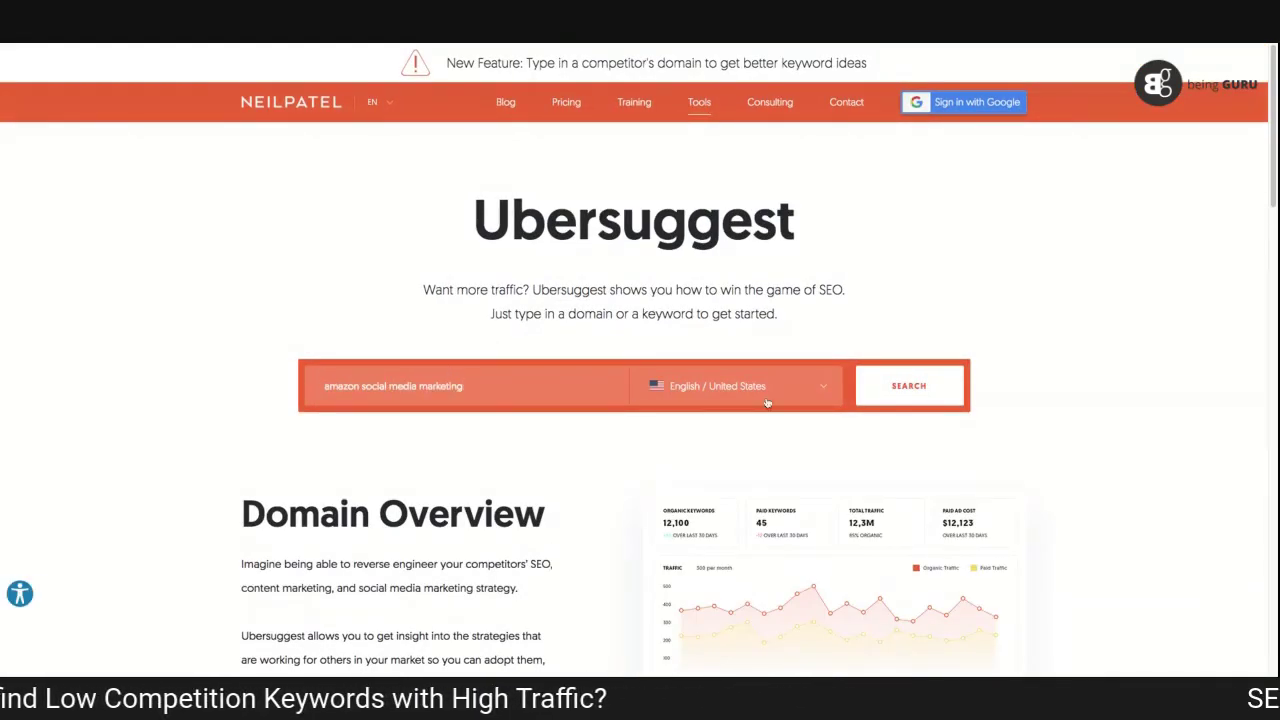
pyautogui.click(909, 390)
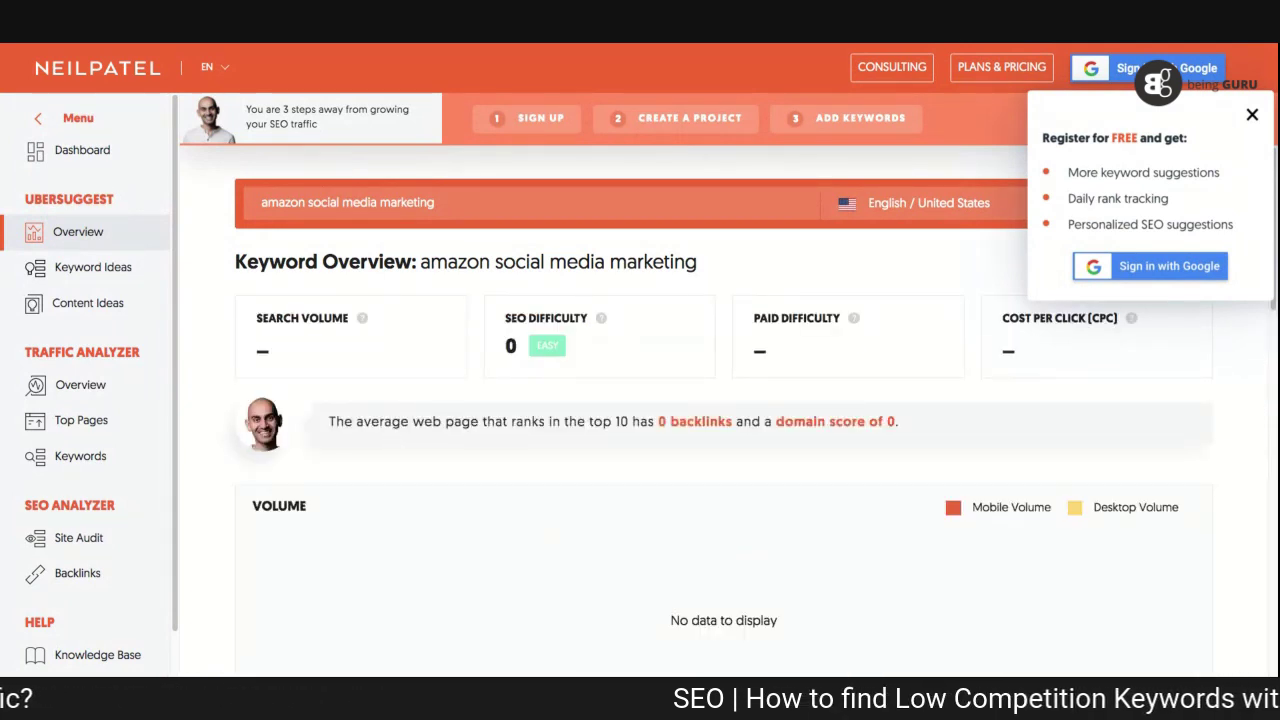
pyautogui.click(82, 269)
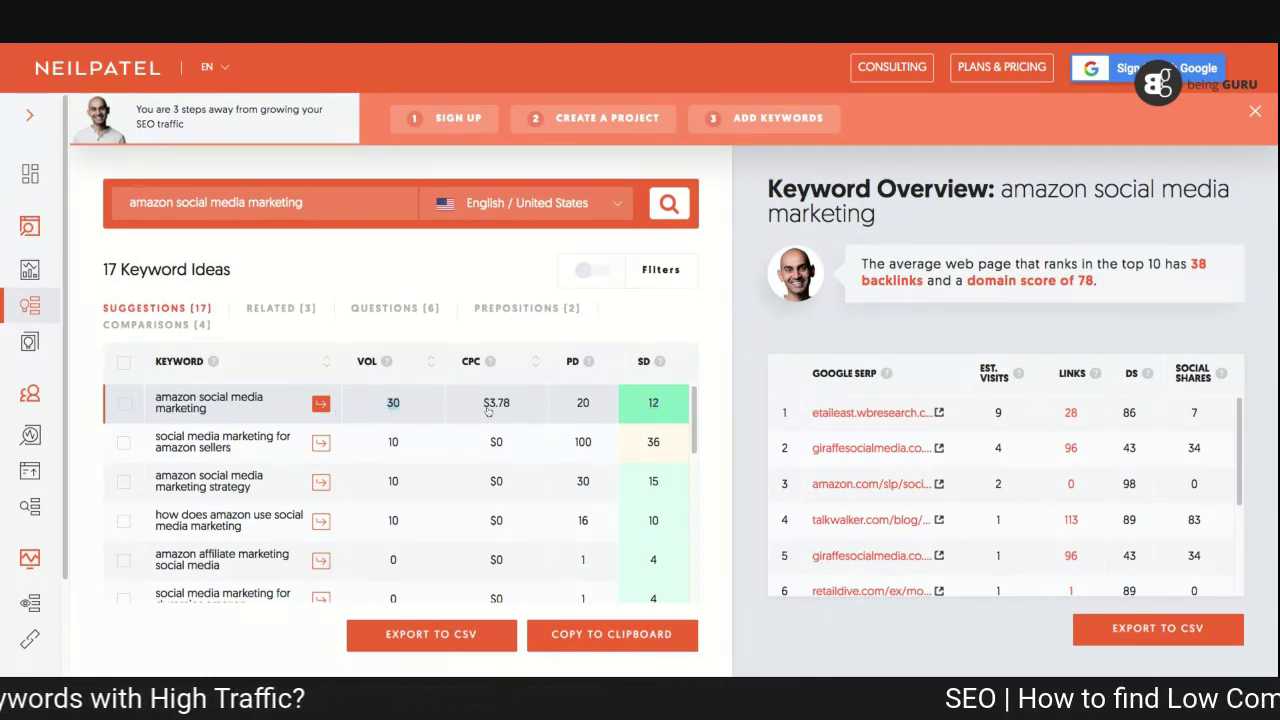
# Examine the cost per click of "amazon social media marketing" and the suggestion "social media marketing for amazon sellers", dismissing the sign-up pop-up
pyautogui.moveTo(484, 404); pyautogui.dragTo(511, 404)
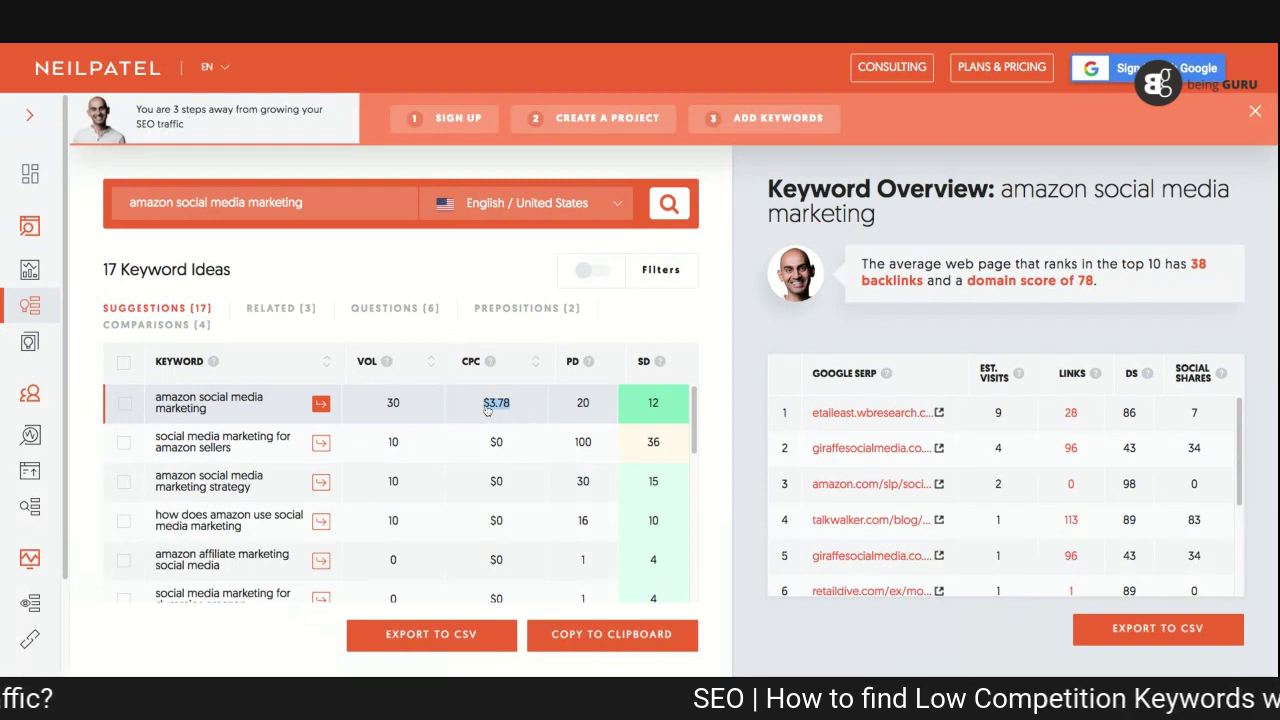
pyautogui.tripleClick(154, 400)
pyautogui.click(154, 400)
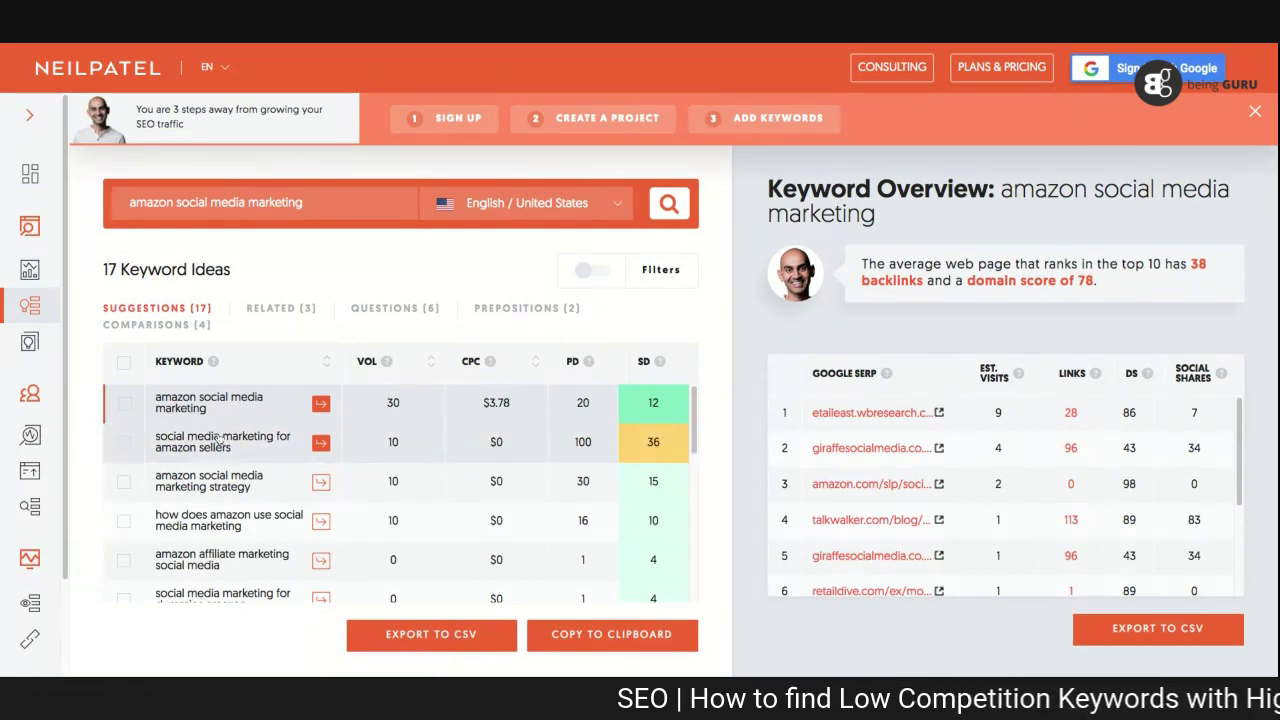
pyautogui.tripleClick(155, 440)
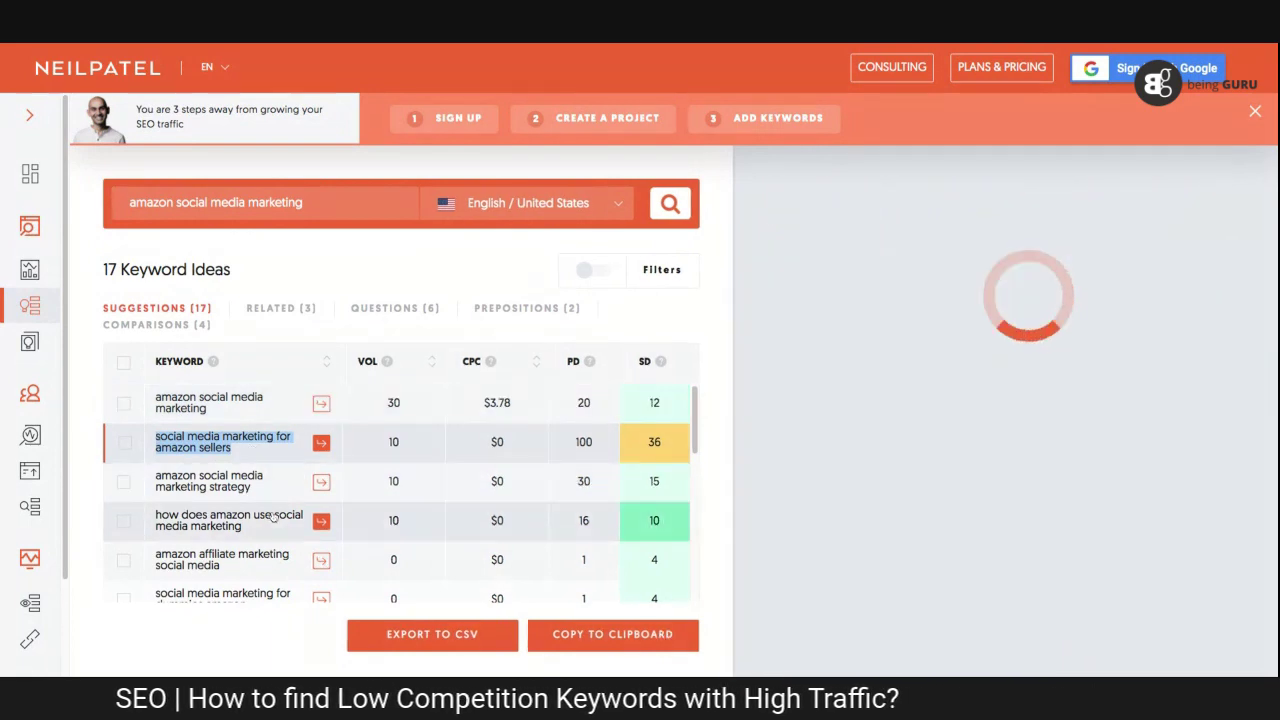
pyautogui.scroll(-3, 695, 440)
pyautogui.scroll(5, 695, 440)
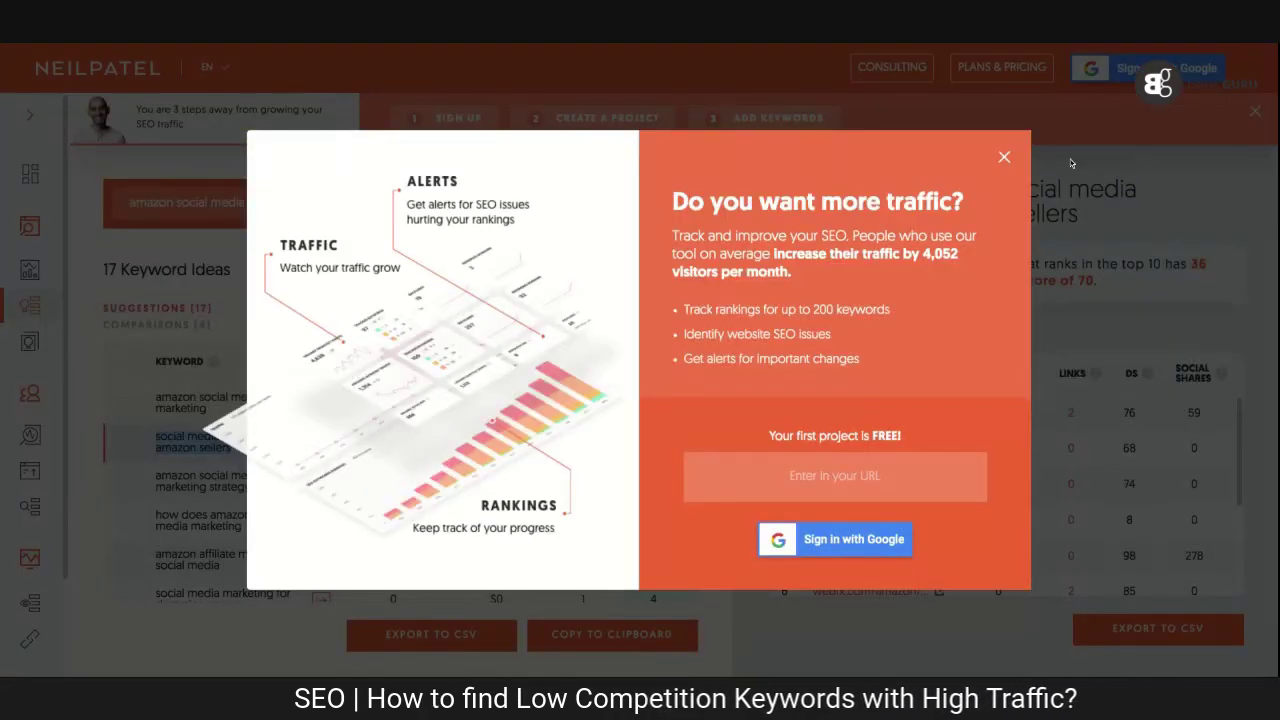
pyautogui.click(1004, 157)
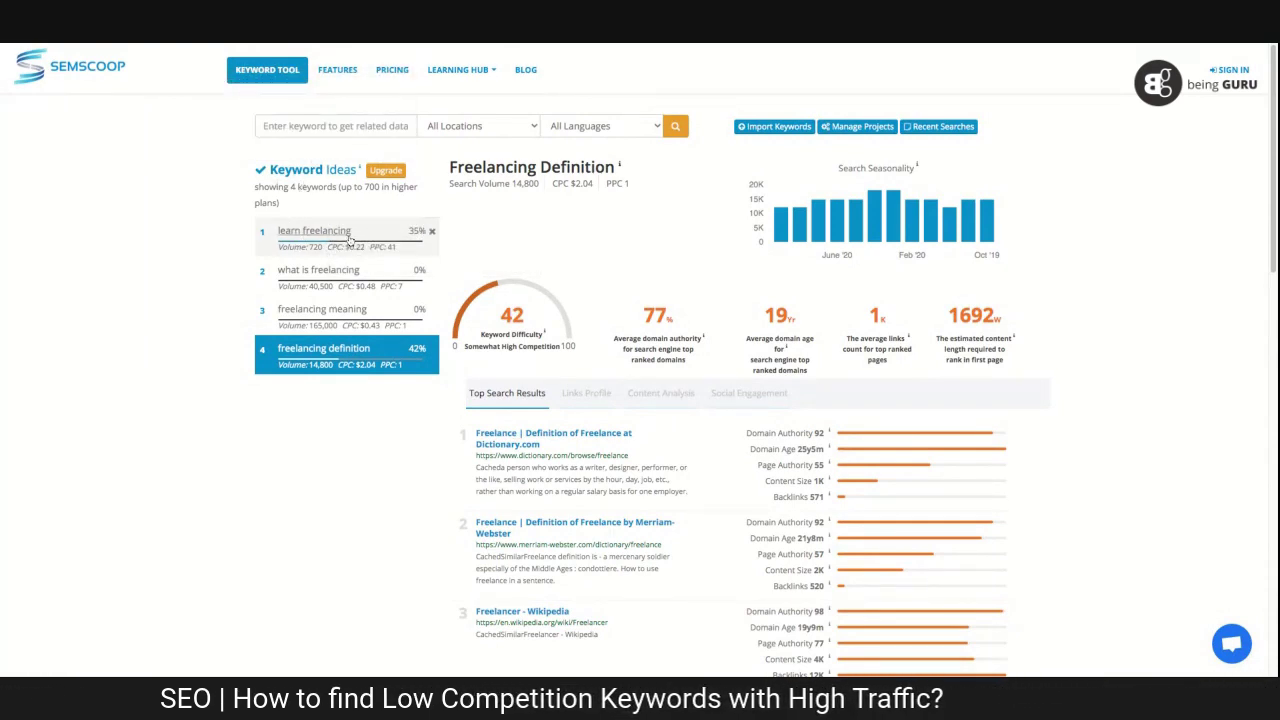
# Switch to SEMScoop and check the keyword difficulty score of "learn freelancing" among the keyword ideas
pyautogui.moveTo(413, 240)
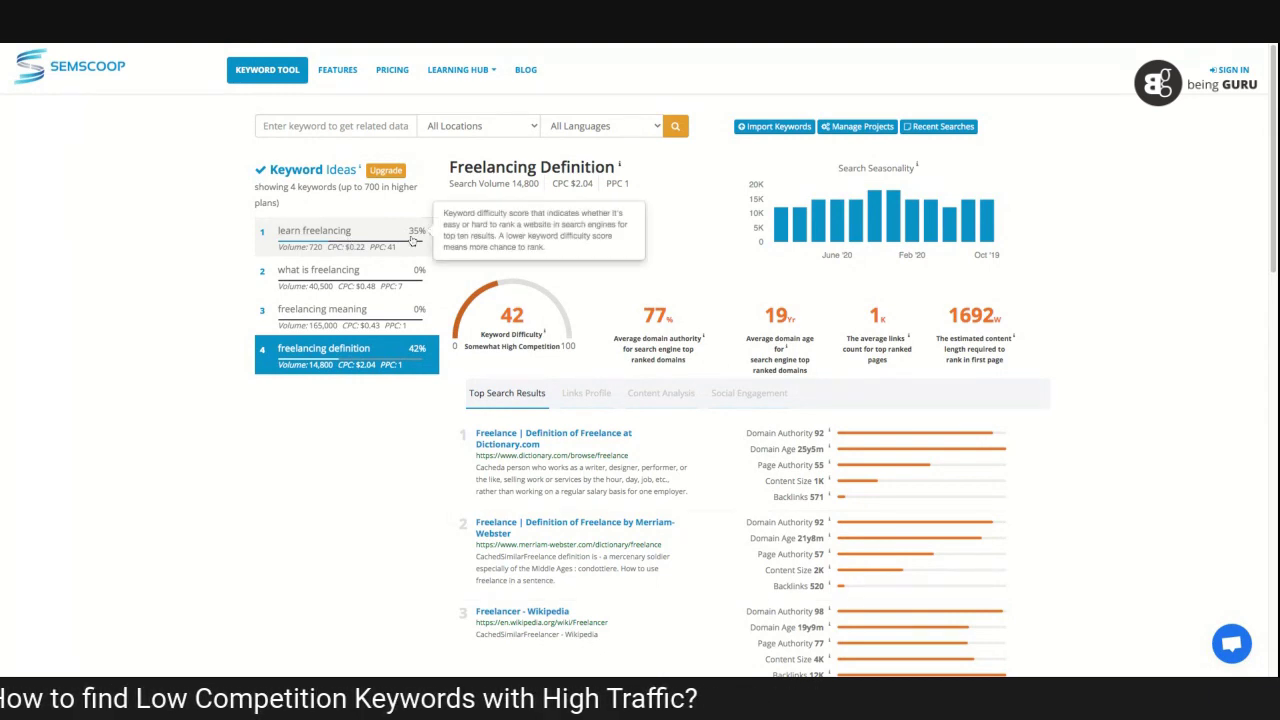
pyautogui.hotkey('ctrl', 'a')
pyautogui.click(437, 414)
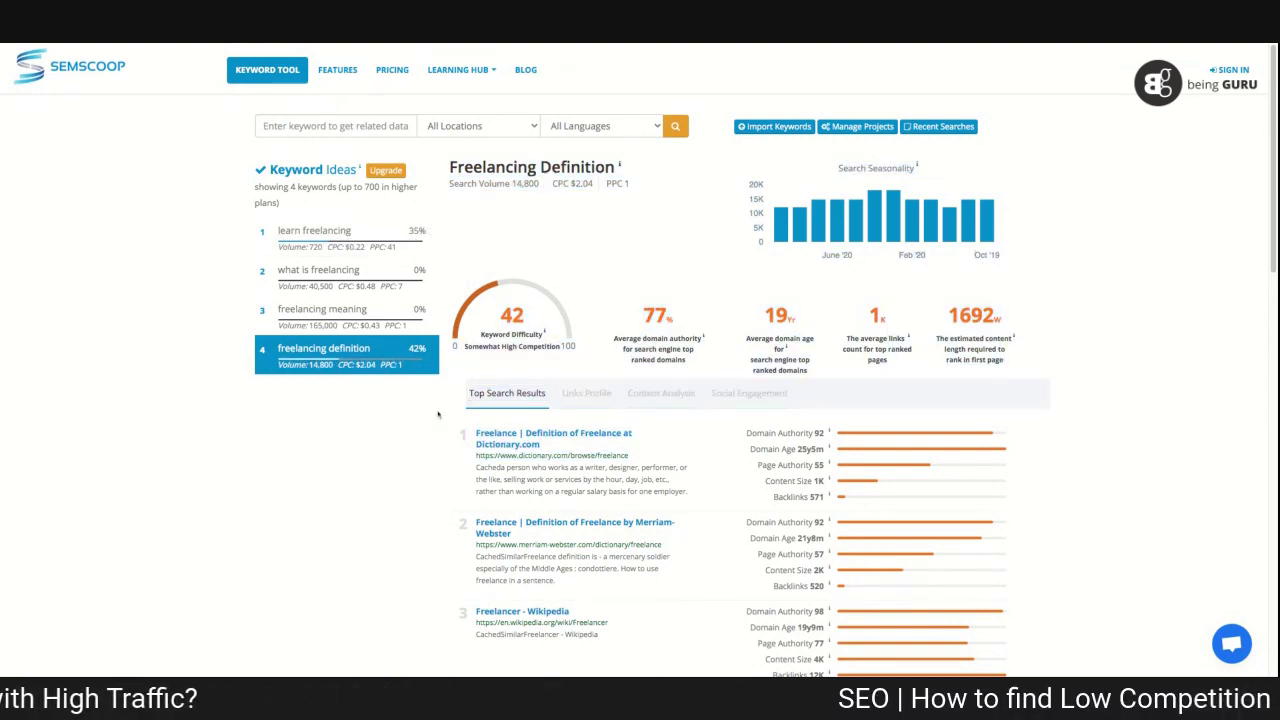